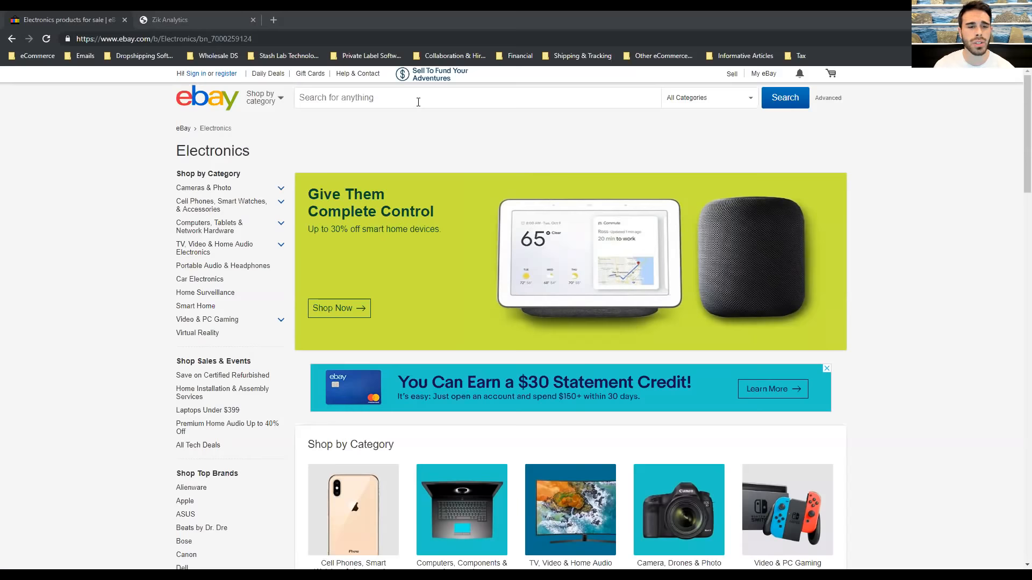
- Search eBay for "oil infuser machine" across all categories
click(418, 102)
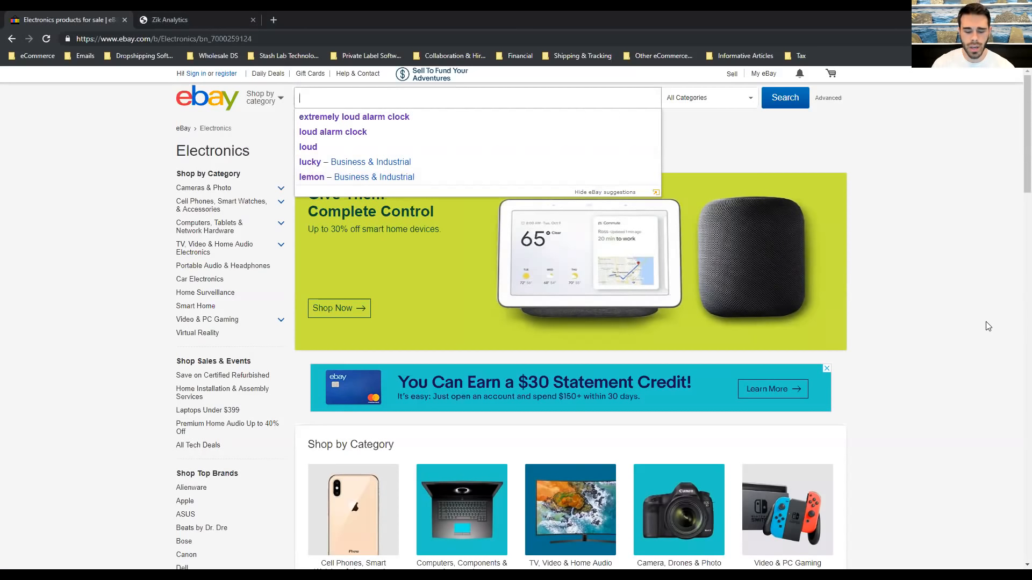
text(oil i)
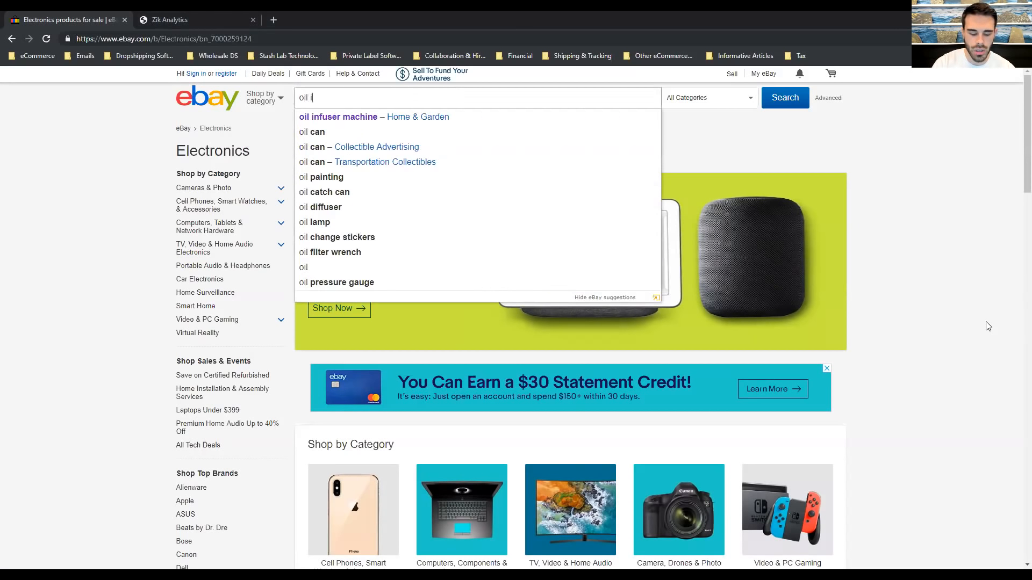
text(nfuser machine)
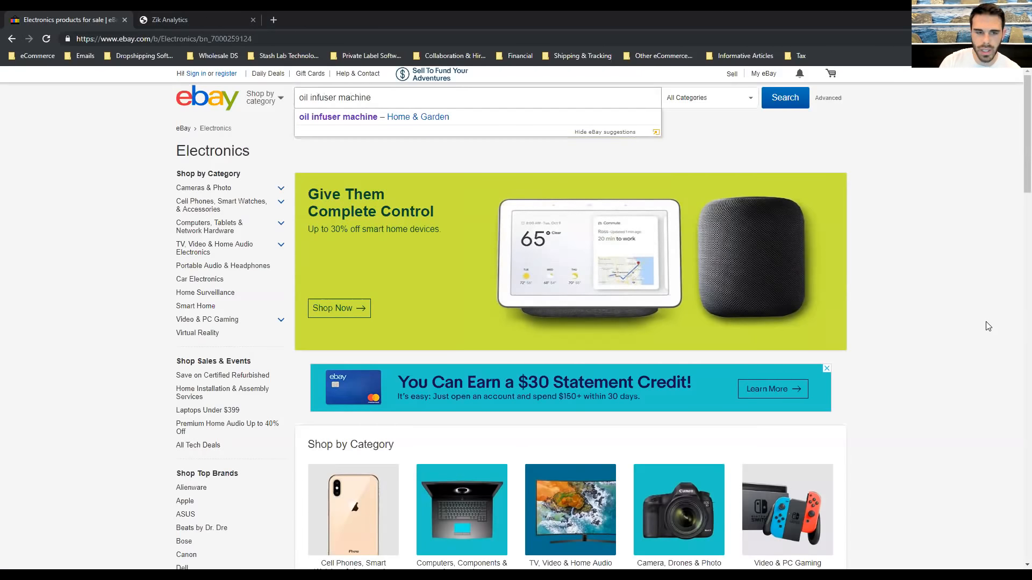
key(Return)
- Examine the oil infuser machine listings, comparing the brands, prices, and sold or watching figures of the LEVO and Magical Butter models
scroll(661, 266, down, 2)
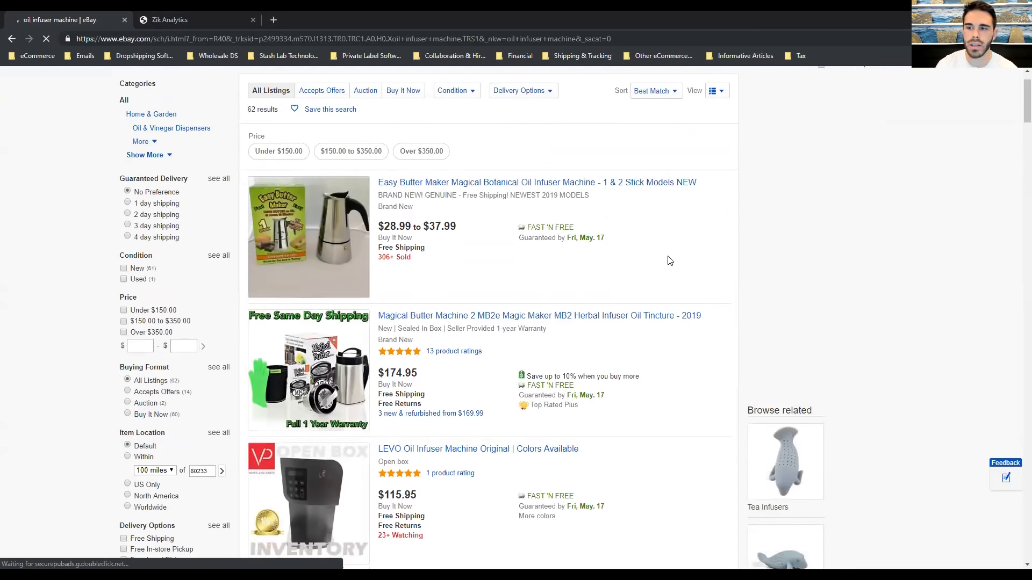
scroll(671, 258, down, 5)
scroll(676, 257, up, 3)
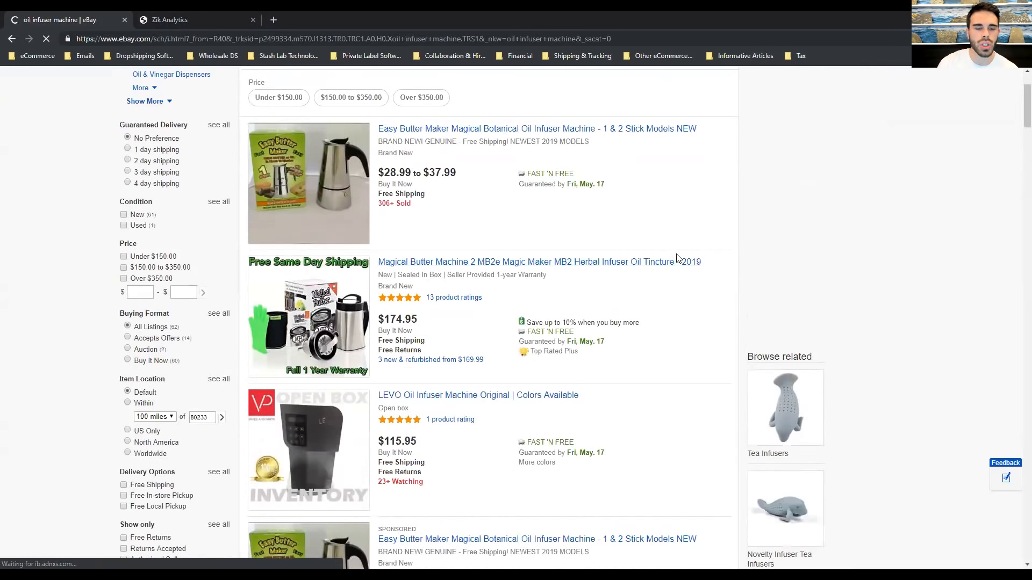
scroll(503, 219, down, 1)
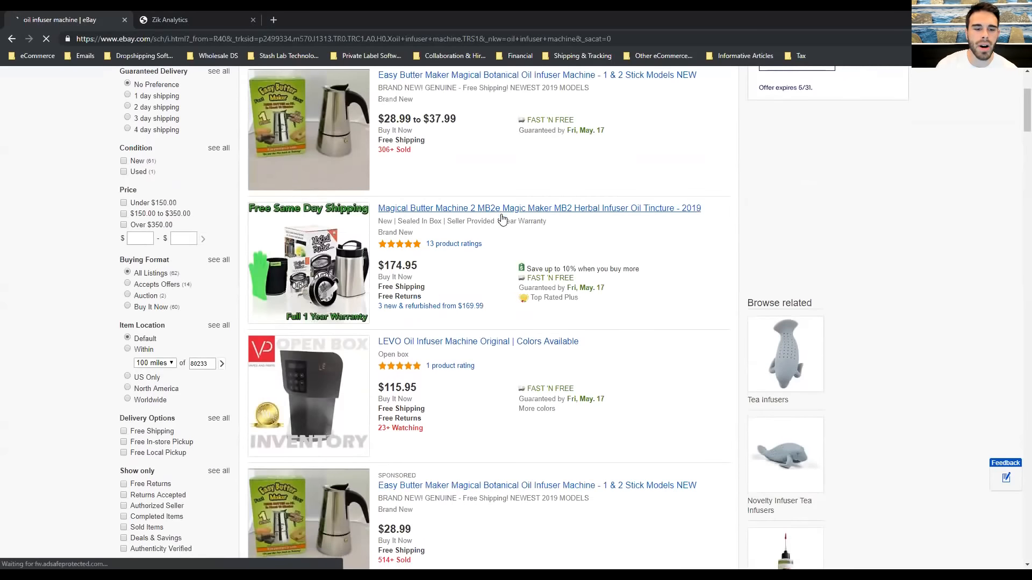
scroll(502, 219, down, 1)
scroll(669, 196, down, 1)
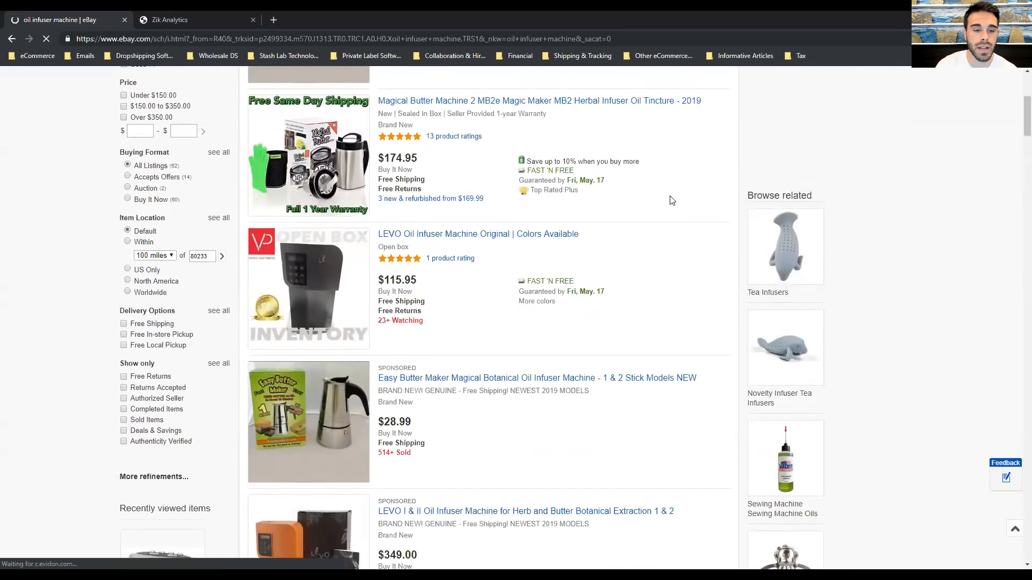
scroll(669, 202, up, 2)
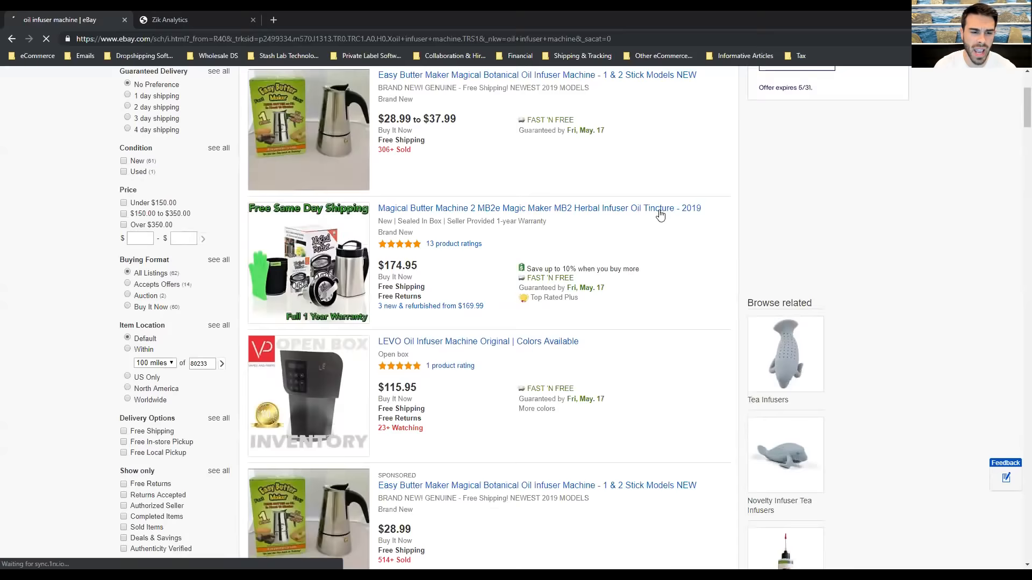
scroll(658, 218, down, 2)
scroll(612, 216, up, 2)
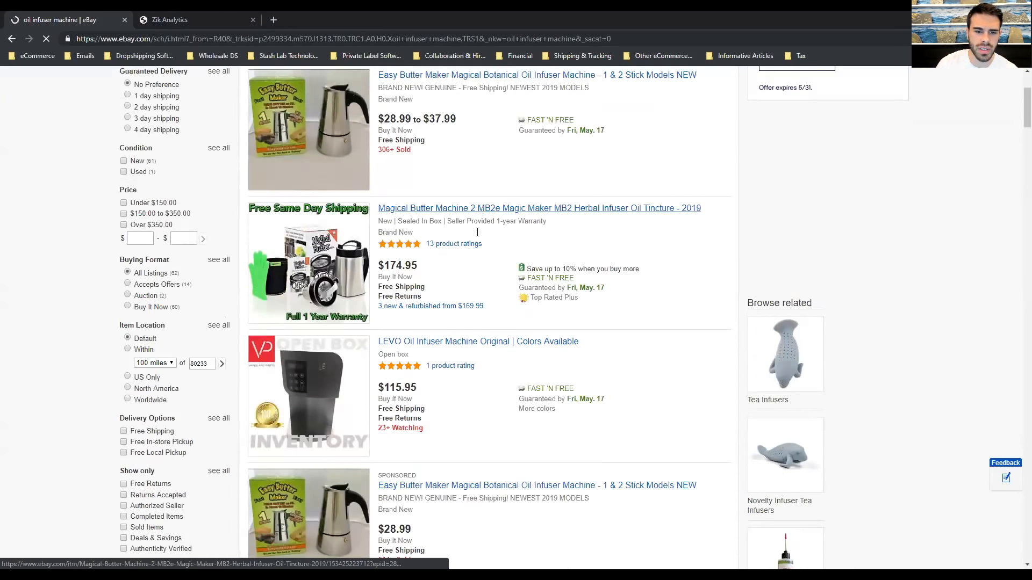
scroll(505, 215, down, 1)
scroll(543, 132, up, 1)
scroll(618, 194, down, 4)
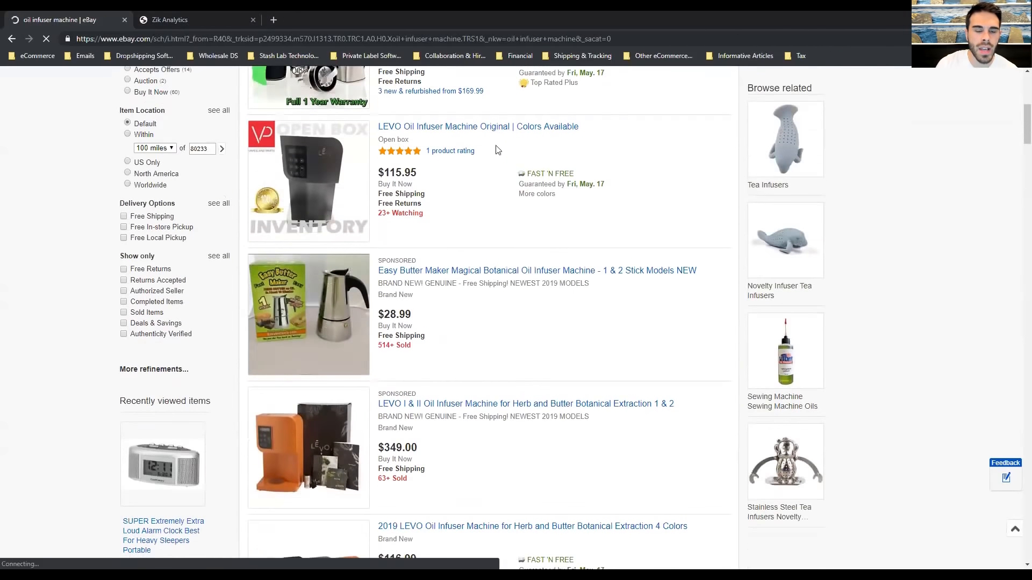
scroll(500, 162, down, 2)
scroll(591, 215, up, 2)
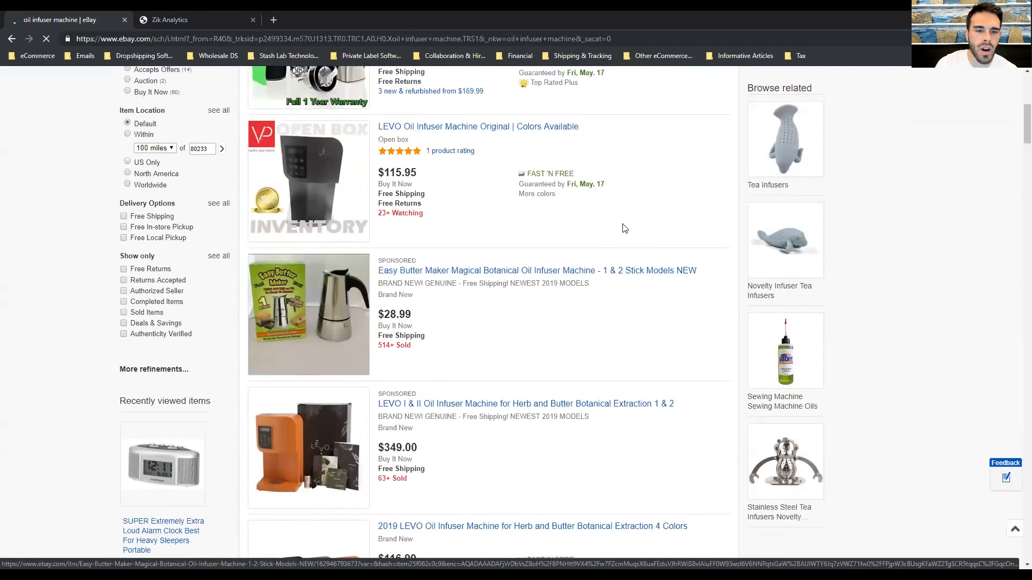
scroll(626, 229, up, 2)
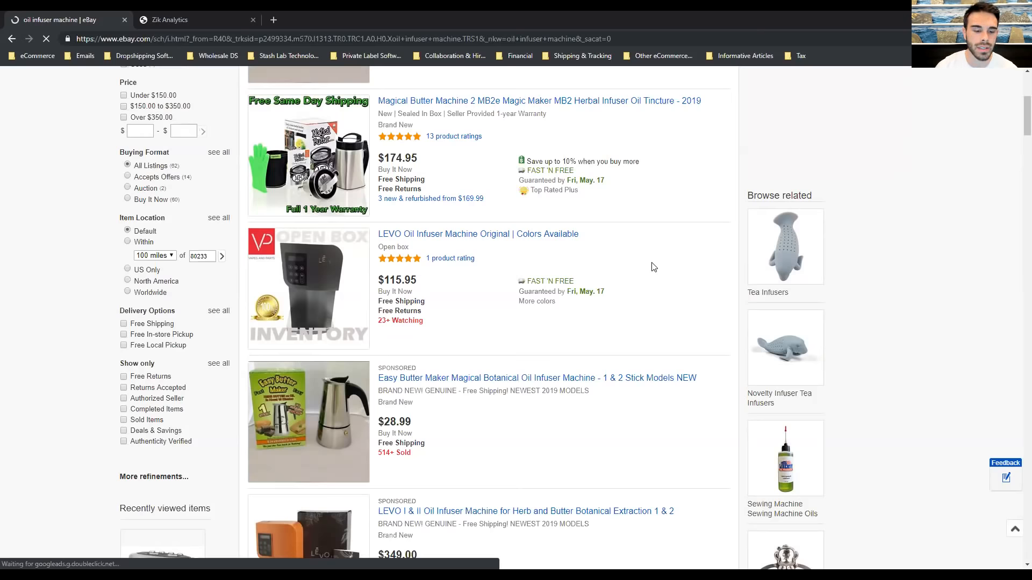
scroll(654, 268, down, 6)
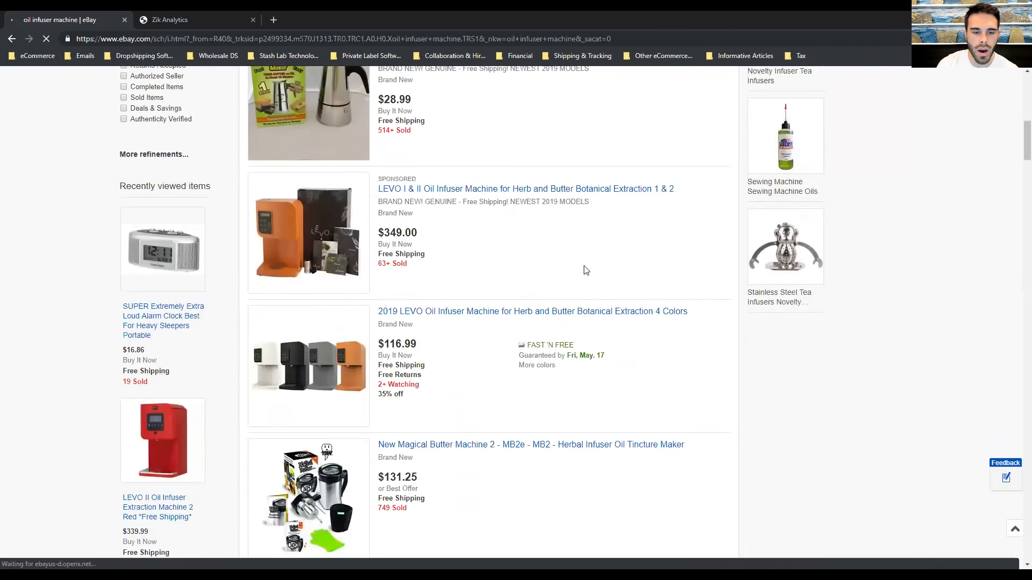
scroll(586, 270, up, 3)
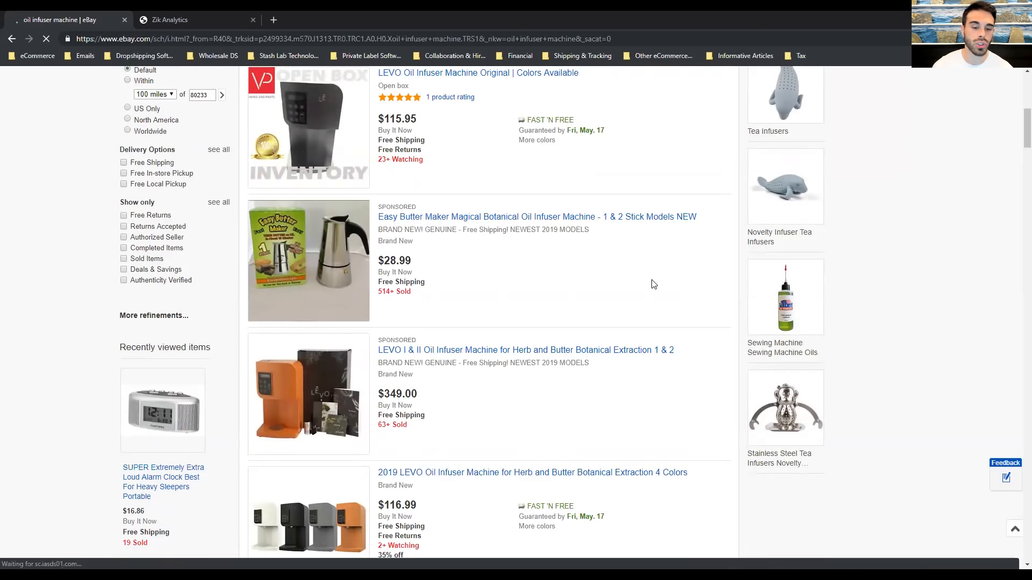
scroll(622, 200, down, 2)
scroll(651, 231, up, 1)
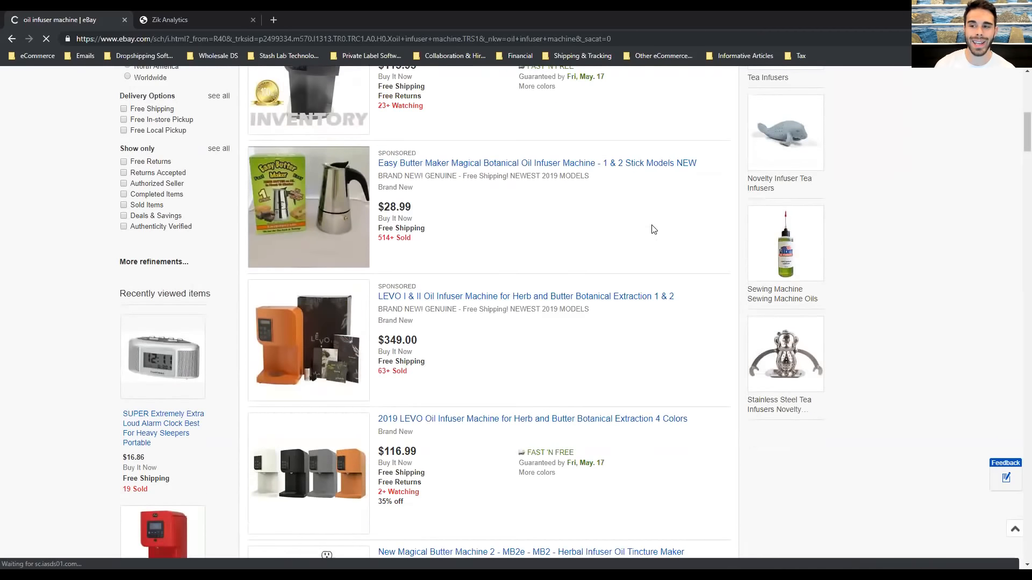
scroll(639, 274, down, 1)
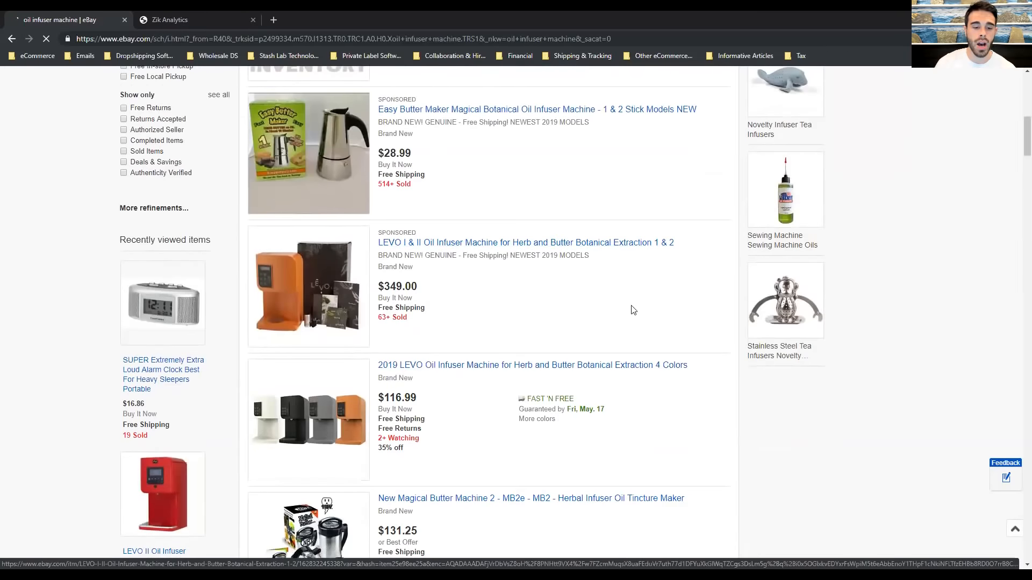
scroll(538, 387, up, 3)
scroll(471, 433, down, 2)
scroll(465, 421, down, 2)
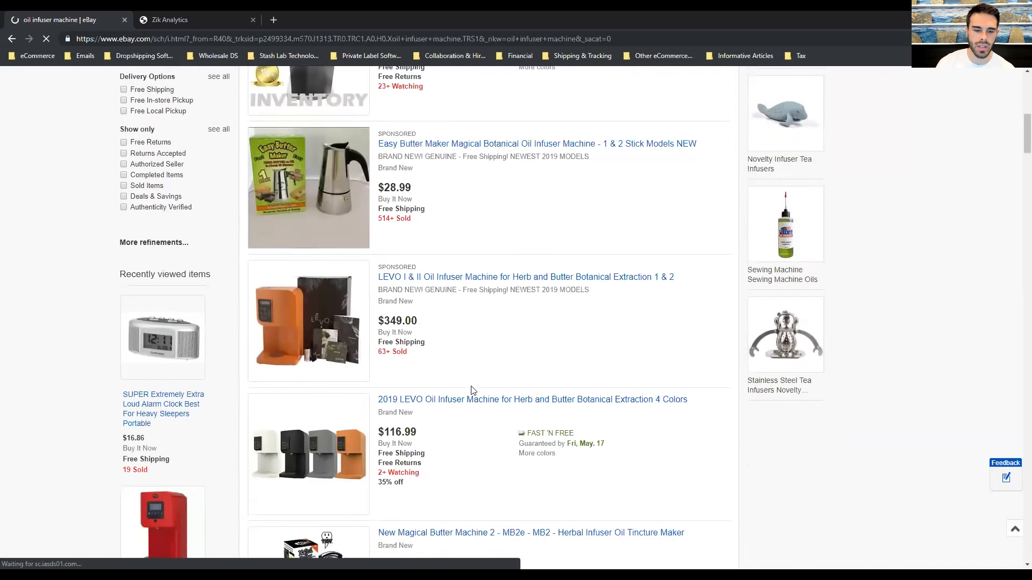
scroll(513, 304, down, 5)
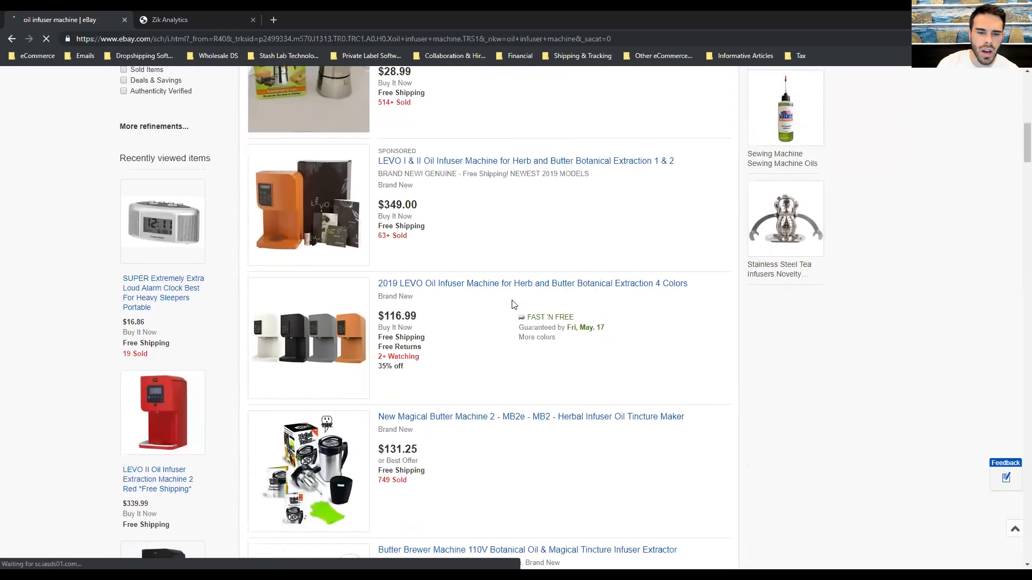
scroll(621, 306, down, 3)
scroll(651, 281, up, 5)
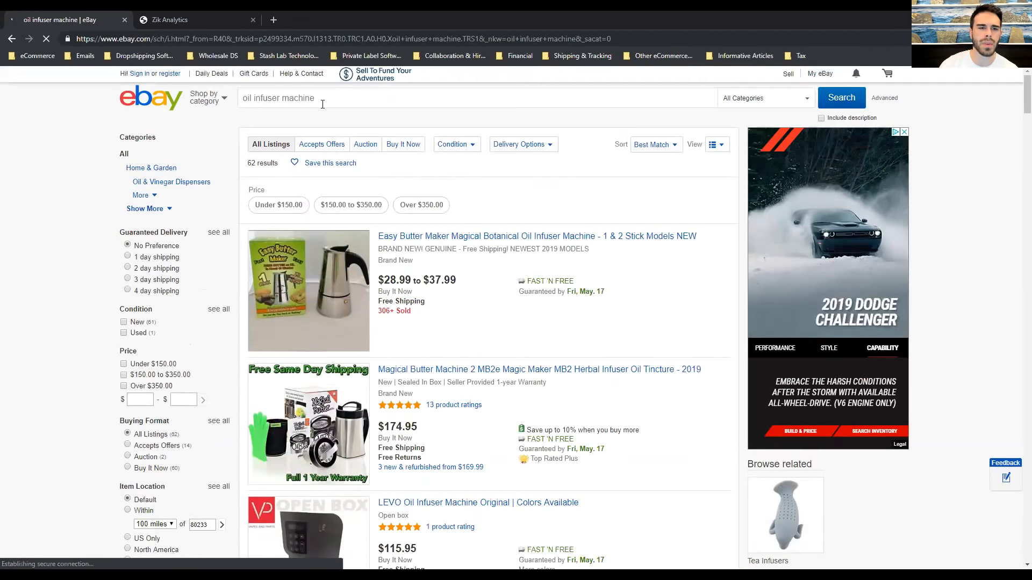
- Replace the eBay search with the suggested query "levo oil infuser 2"
click(335, 101)
key(ctrl+a)
text(levo)
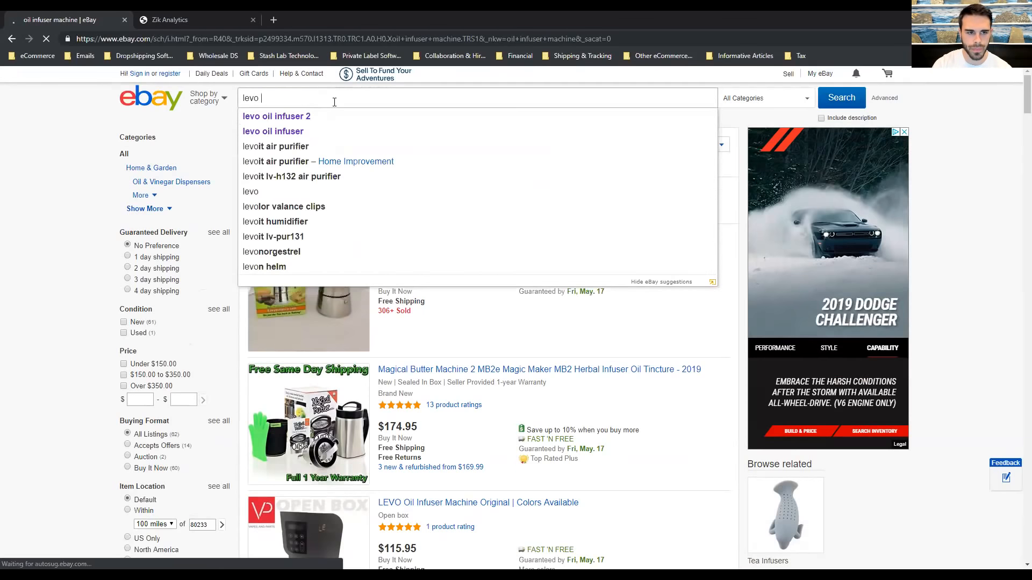
key(Down)
key(Return)
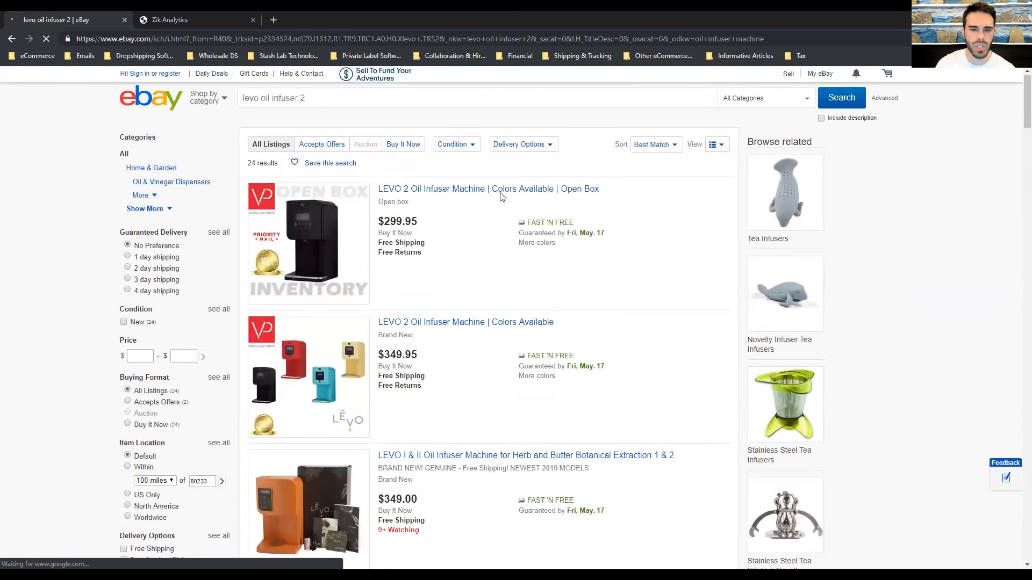
- Open the two LEVO 2, the LEVO I & II and the sponsored LEVO II 2 Oil Infuser Machine listings in separate new tabs
middle_click(500, 195)
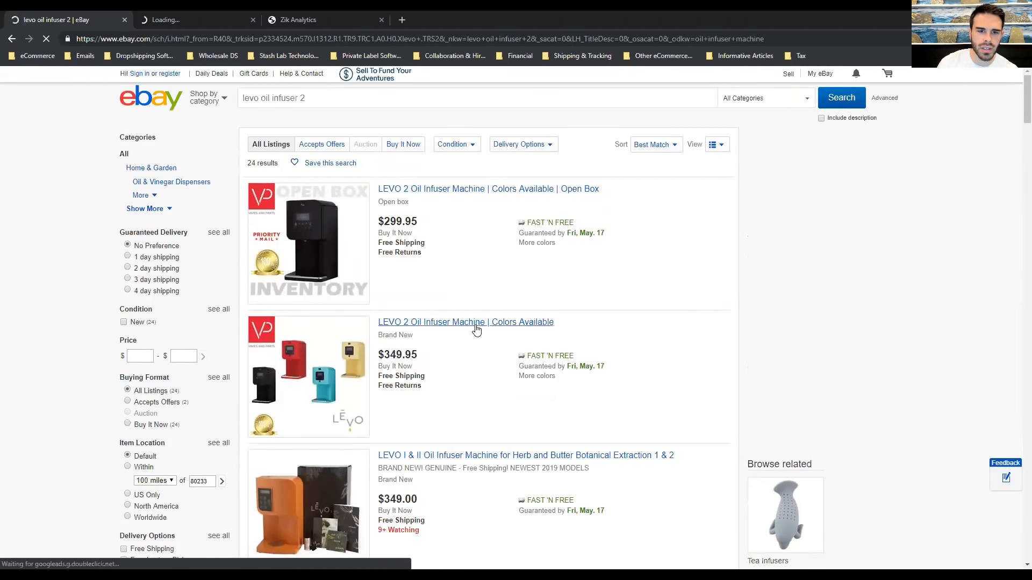
middle_click(474, 322)
scroll(482, 226, down, 3)
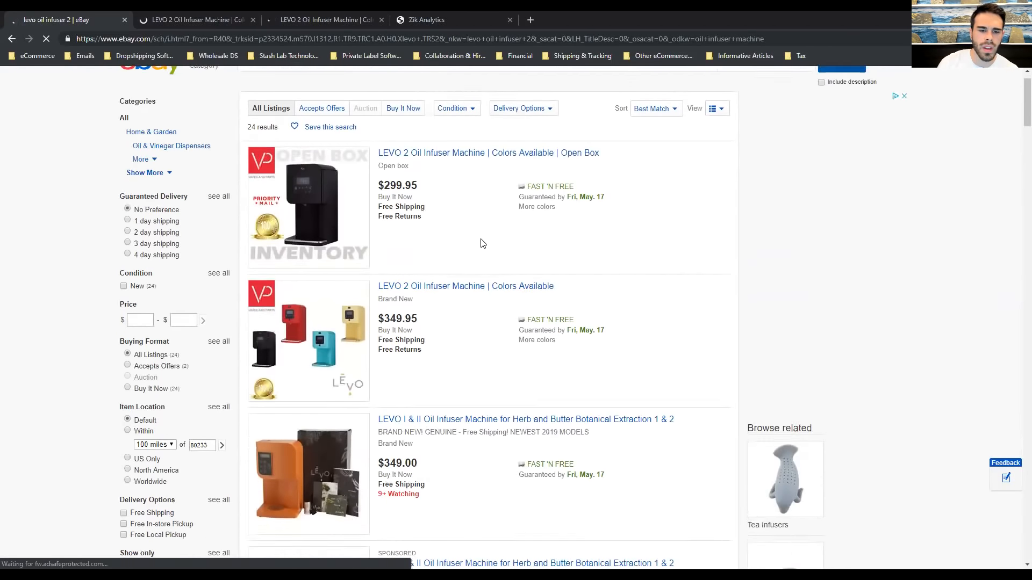
middle_click(460, 301)
scroll(449, 376, down, 2)
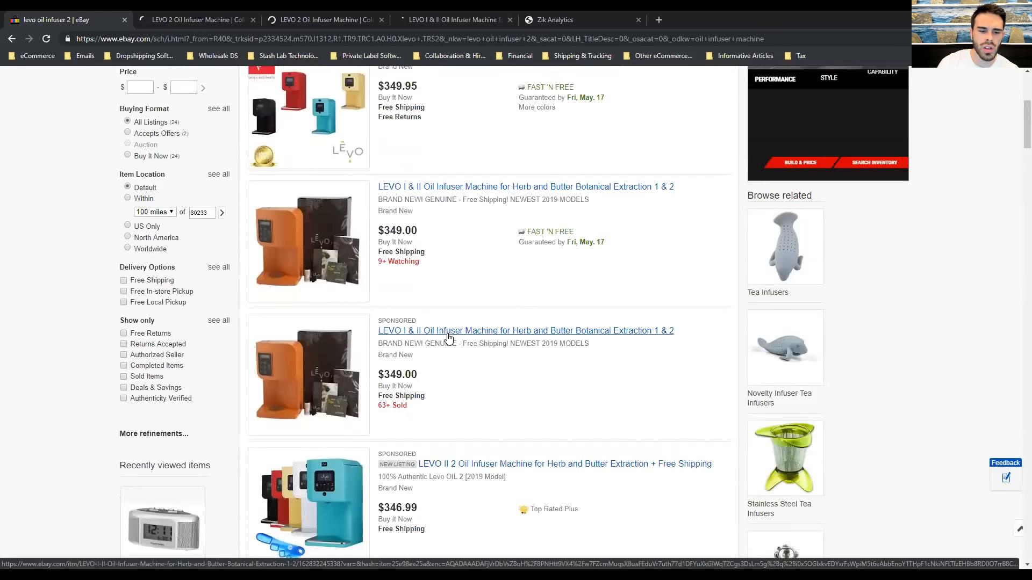
middle_click(473, 464)
scroll(502, 385, down, 5)
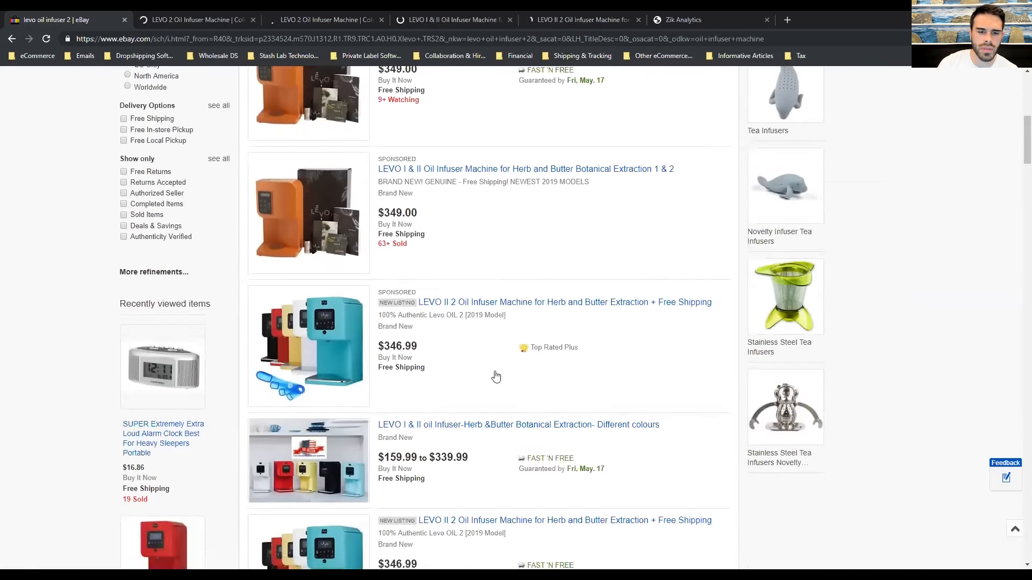
scroll(495, 228, down, 3)
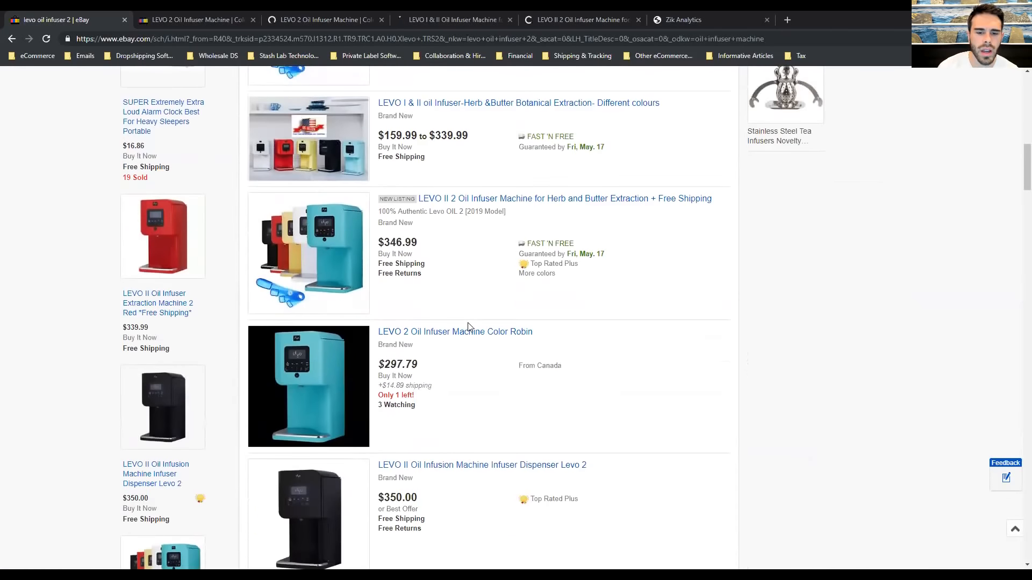
- Switch to the opened LEVO II 2 Oil Infuser Machine listing and copy the seller's username from the seller information
click(591, 19)
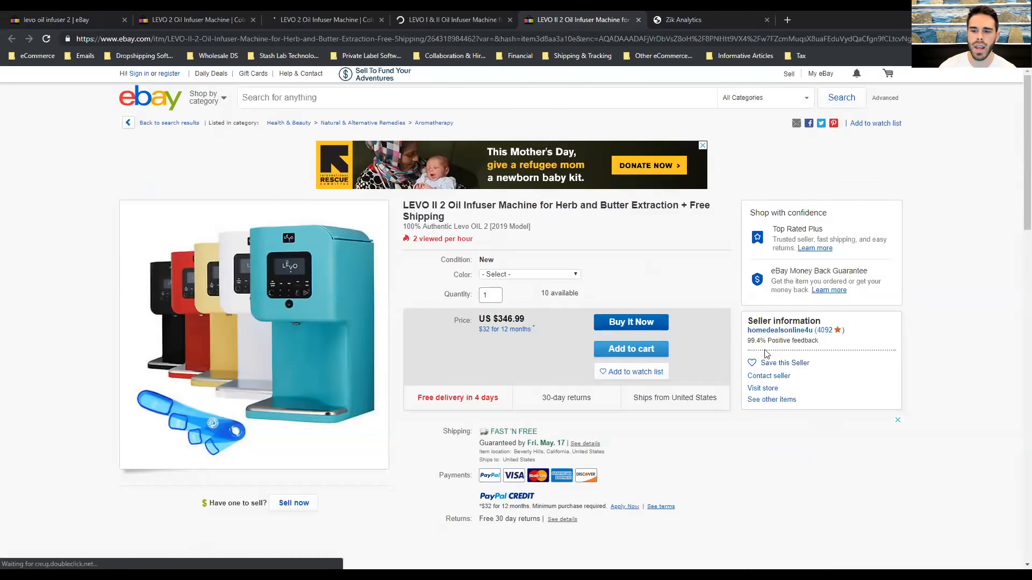
drag(746, 331, 813, 337)
key(ctrl+c)
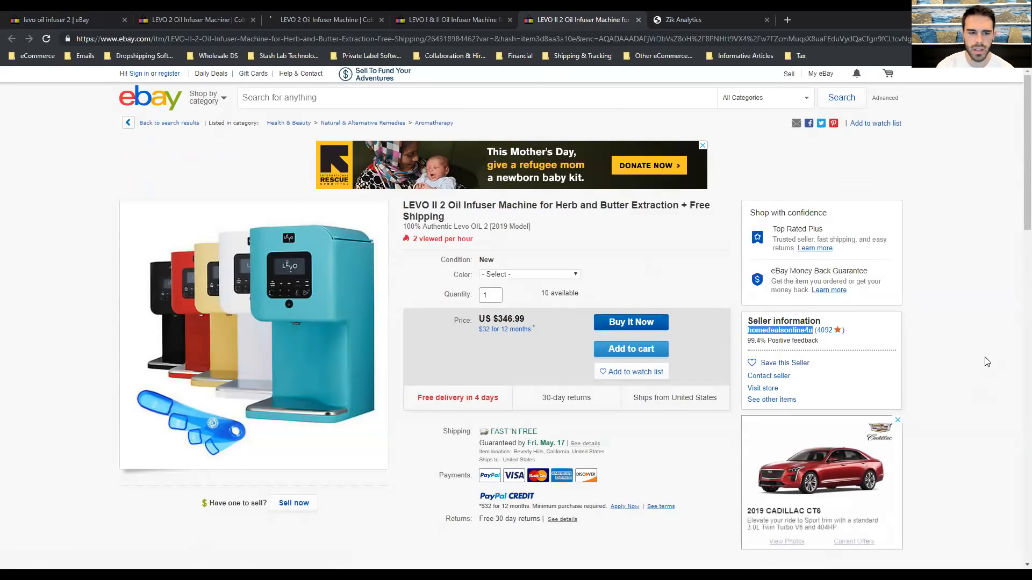
- Switch to Zik Analytics and run competitor research on seller homedealsonline4u for 30 Days, reviewing the store statistics and product list
click(681, 19)
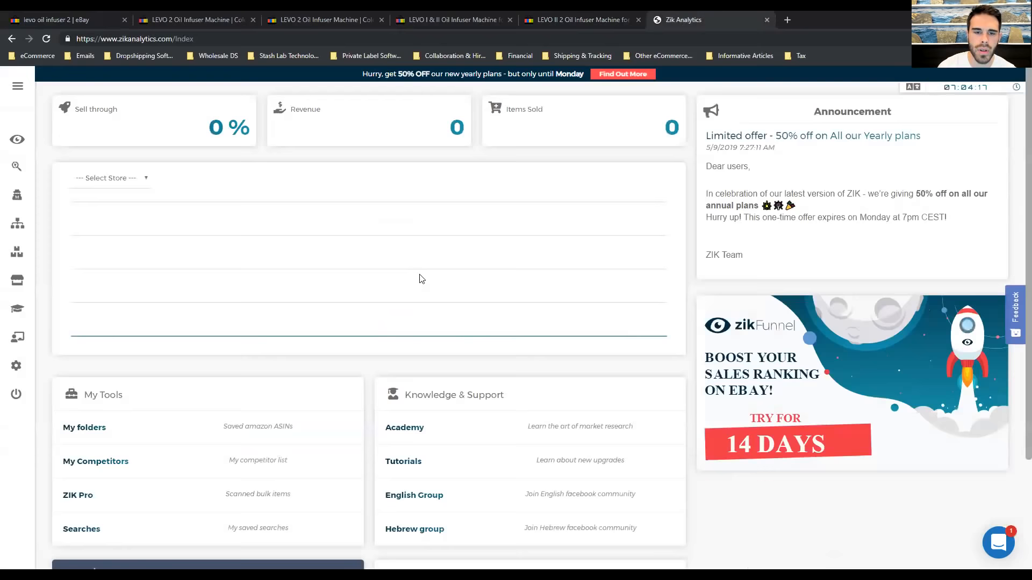
click(23, 207)
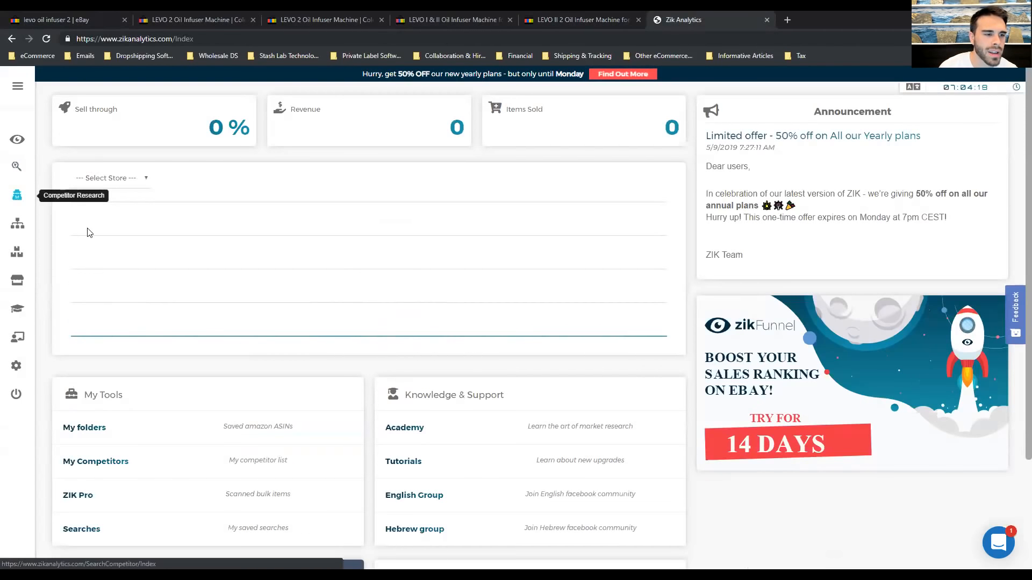
click(451, 111)
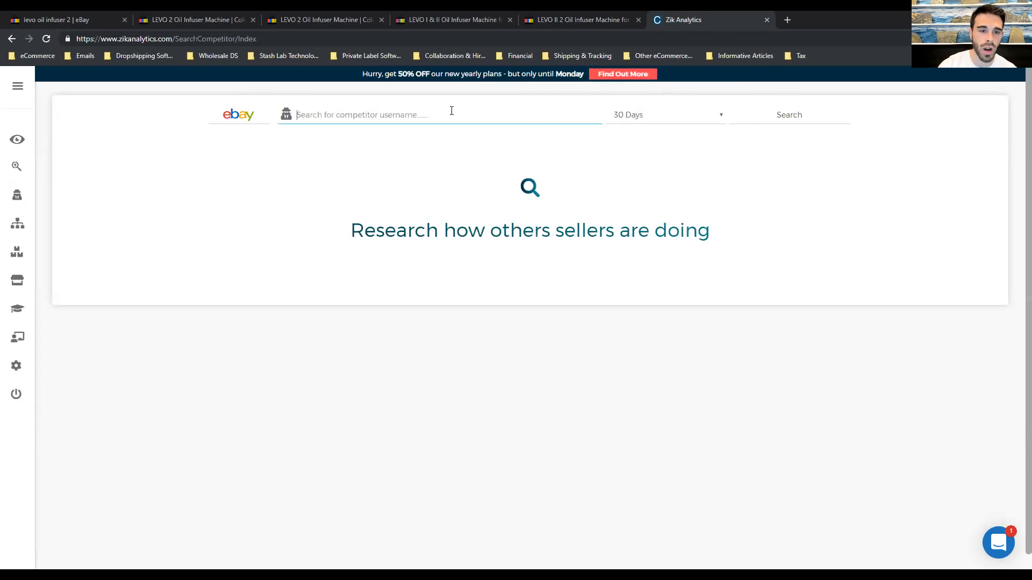
key(ctrl+v)
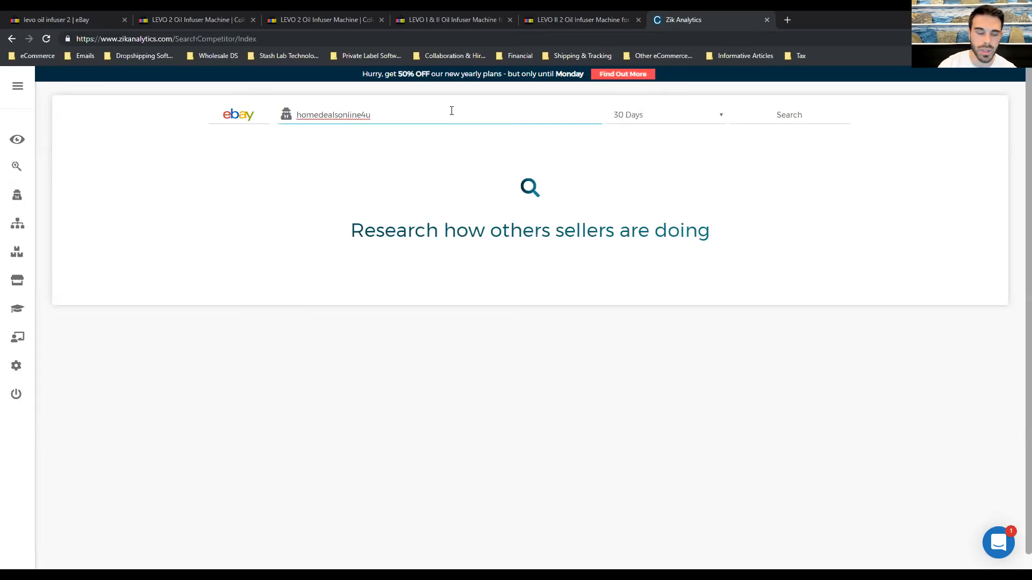
key(Return)
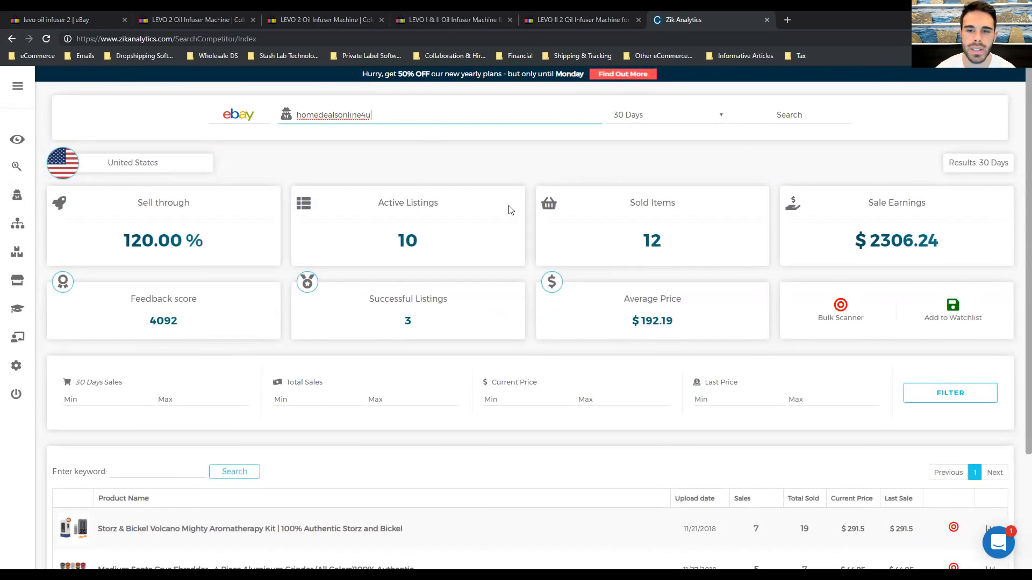
scroll(417, 152, down, 1)
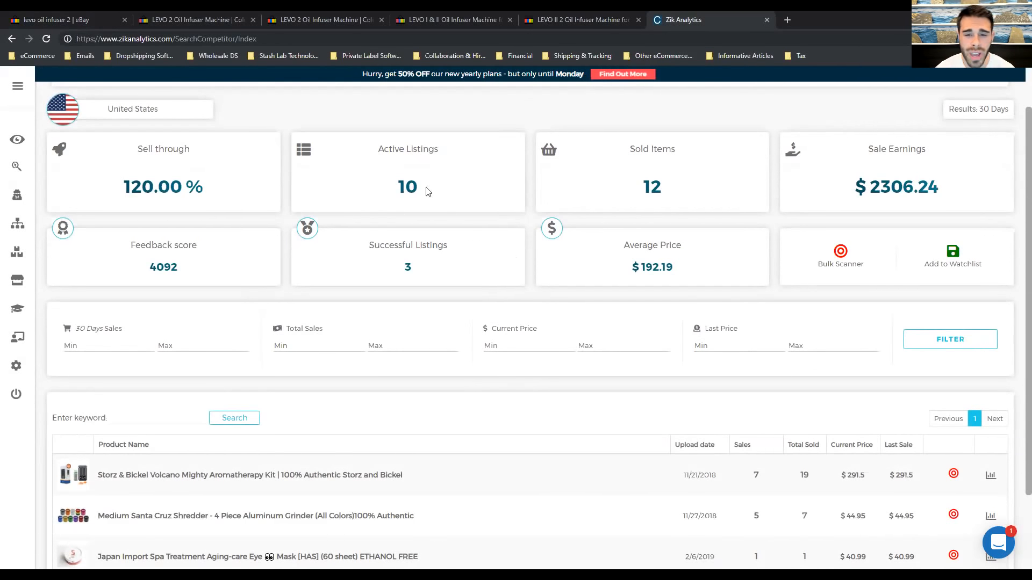
scroll(534, 209, down, 2)
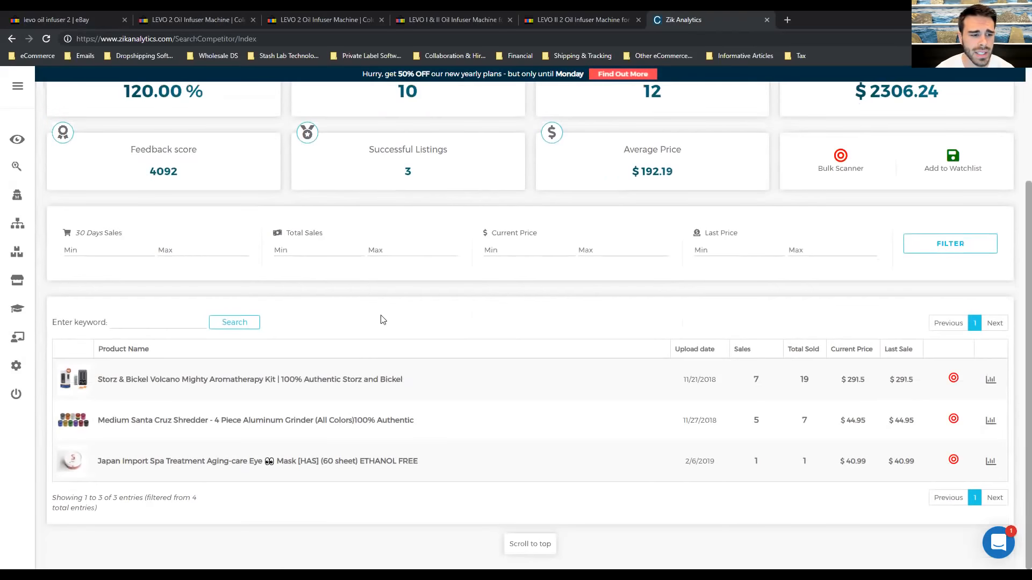
- Review seller homedealsonline4u's store statistics and product list, and close that seller's LEVO II 2 Oil Infuser Machine listing
scroll(465, 403, up, 3)
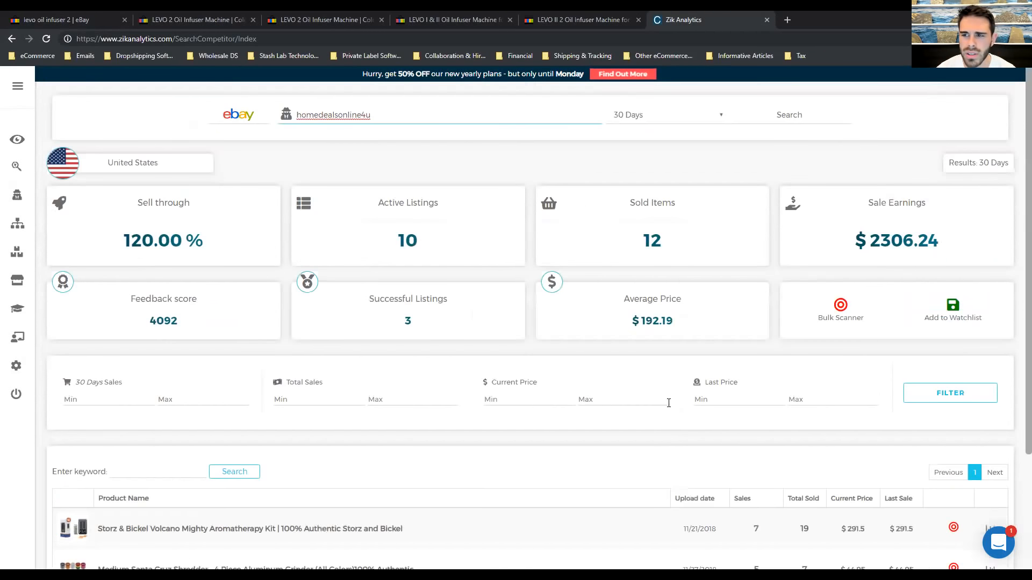
scroll(595, 369, down, 3)
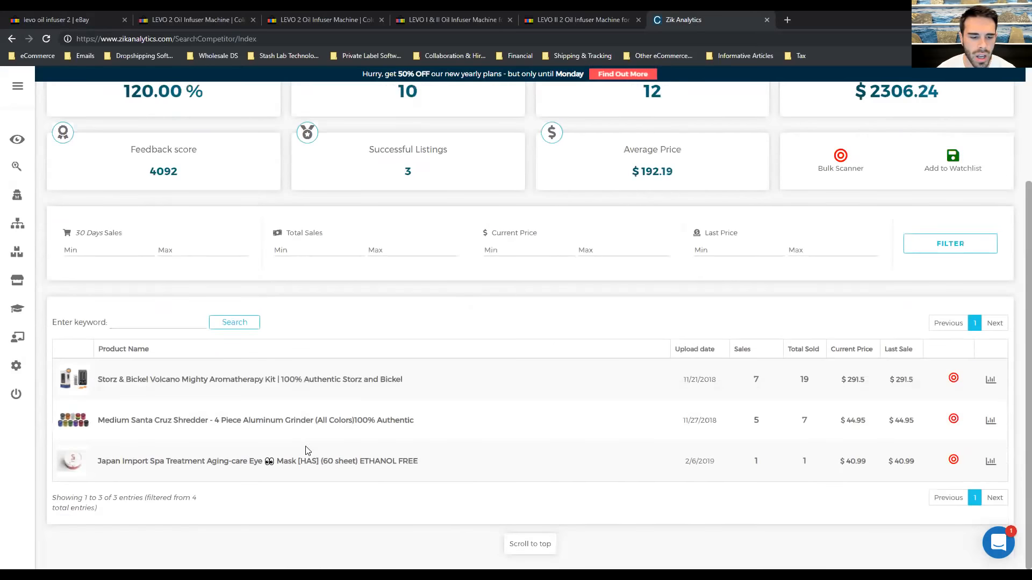
scroll(511, 420, up, 3)
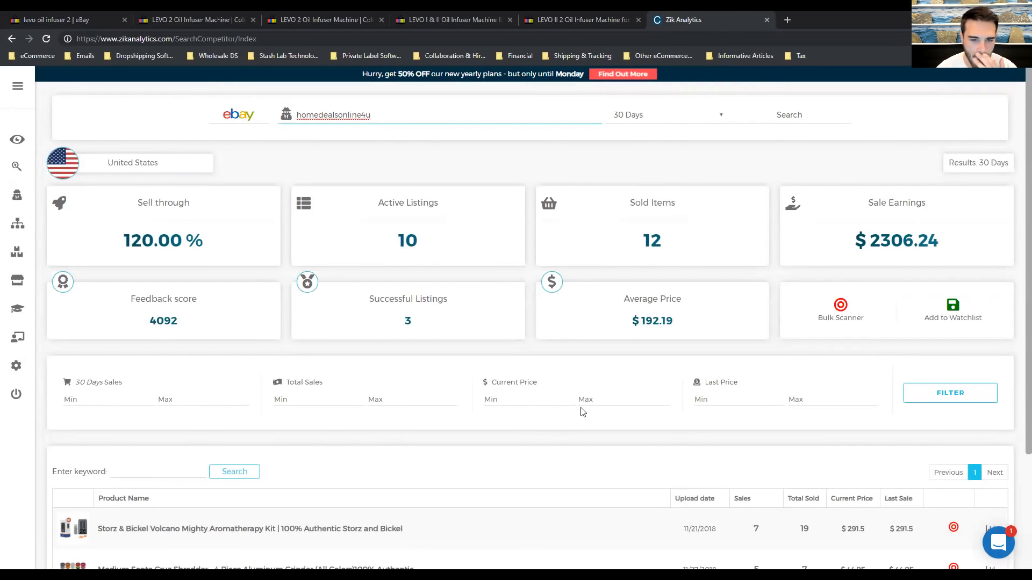
scroll(708, 358, down, 1)
scroll(645, 242, up, 1)
click(629, 22)
click(639, 20)
- Switch to the LEVO I & II Oil Infuser Machine listing and copy the seller's username from the seller information
click(495, 19)
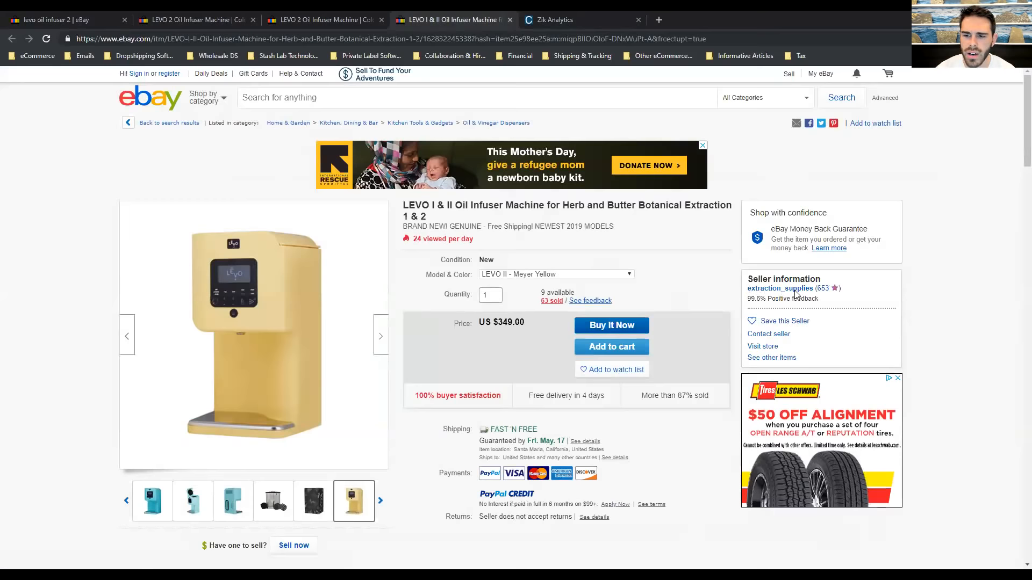
drag(747, 289, 815, 293)
key(ctrl+c)
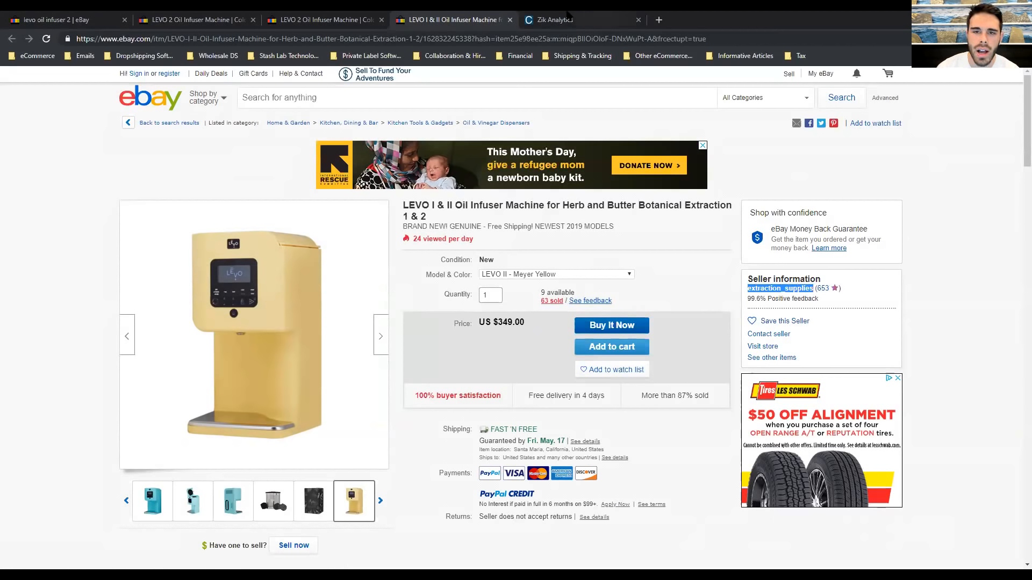
- Switch to Zik Analytics and run competitor research on seller extraction_supplies for 30 Days
click(568, 16)
key(ctrl+a)
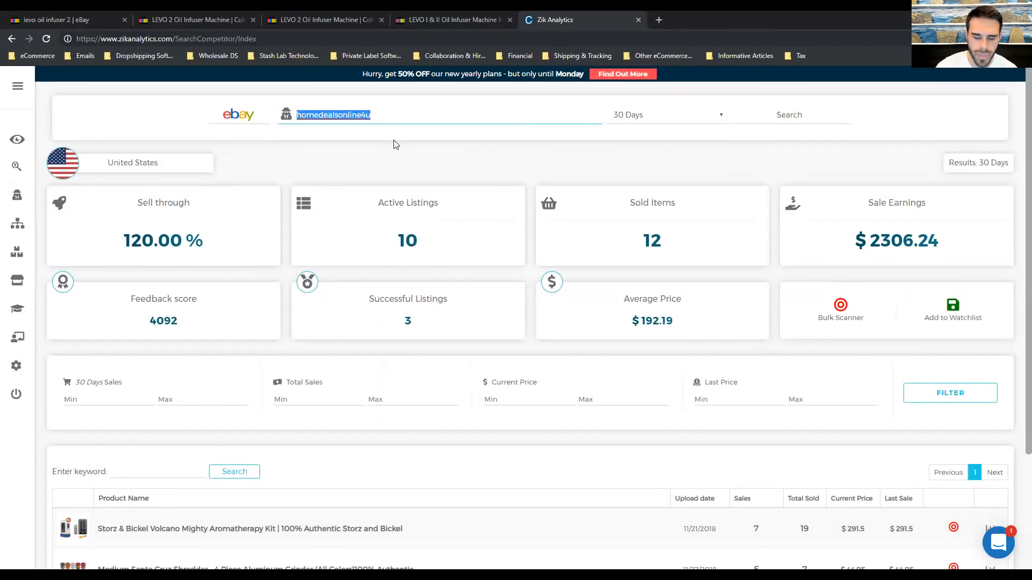
key(ctrl+v)
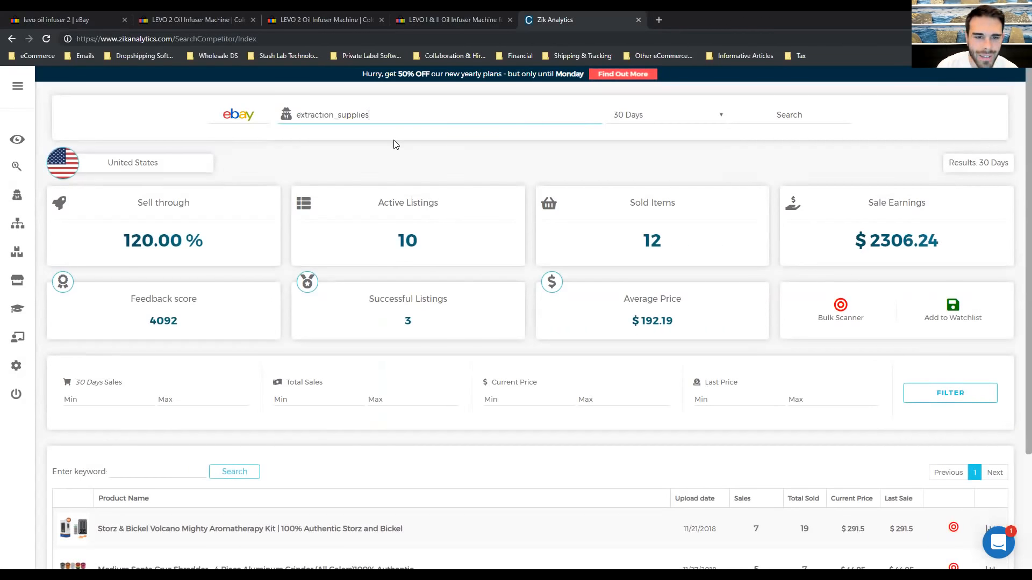
key(Return)
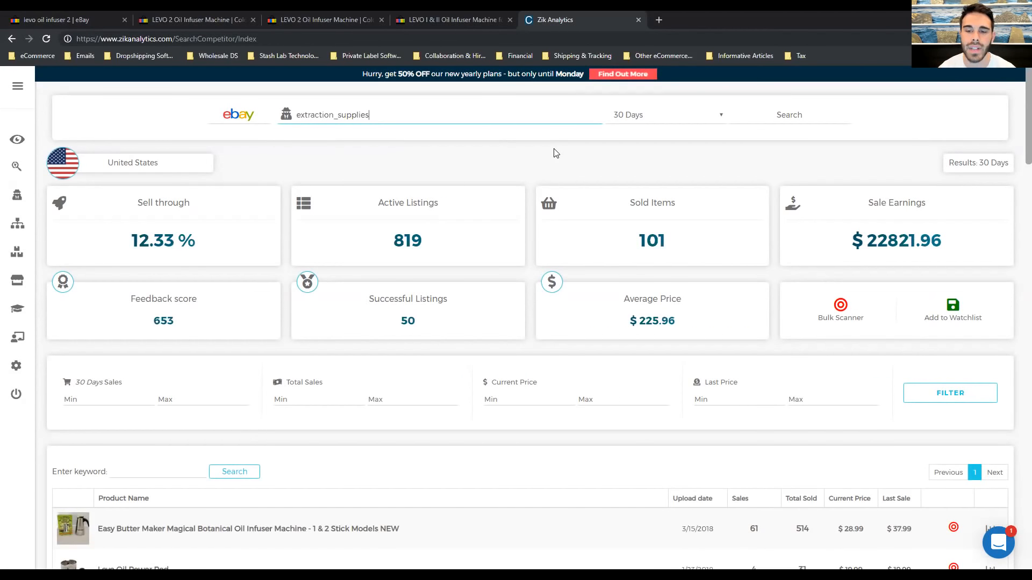
- Examine extraction_supplies' sales statistics and read through the store's product list for related items and their sales
scroll(508, 220, down, 1)
scroll(666, 226, up, 1)
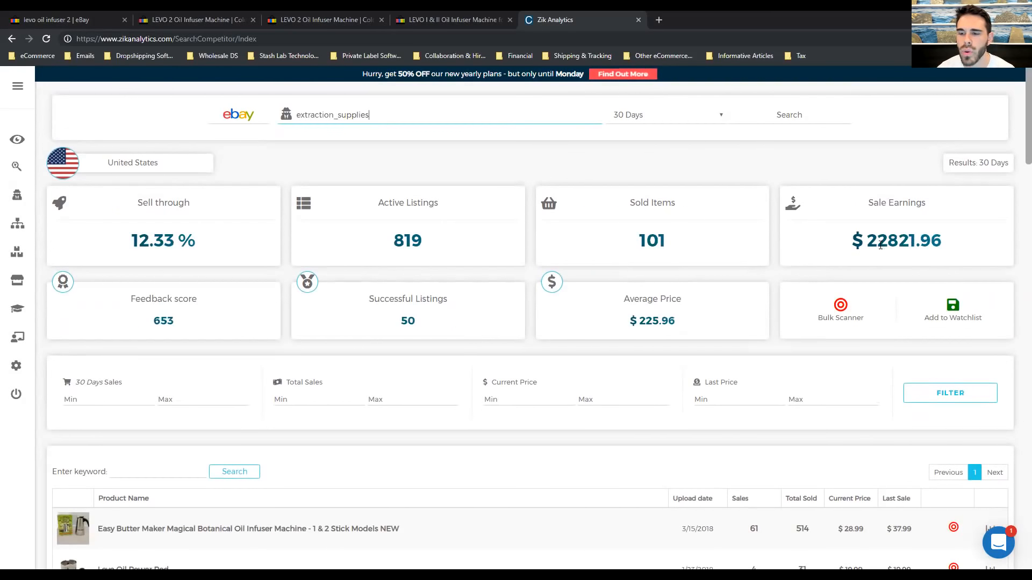
scroll(548, 207, down, 1)
scroll(564, 225, up, 1)
scroll(537, 167, down, 2)
scroll(586, 171, up, 2)
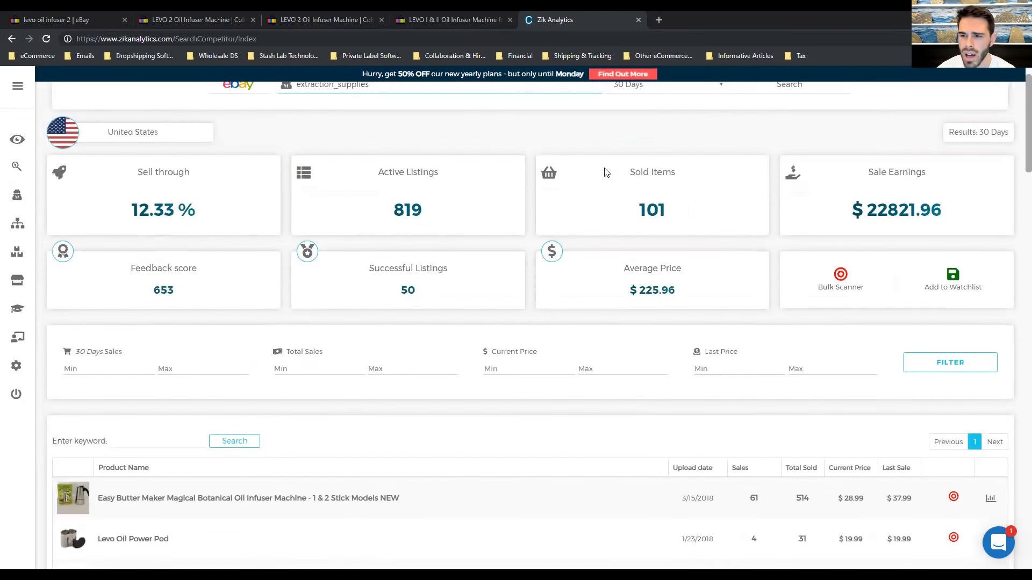
scroll(537, 215, down, 3)
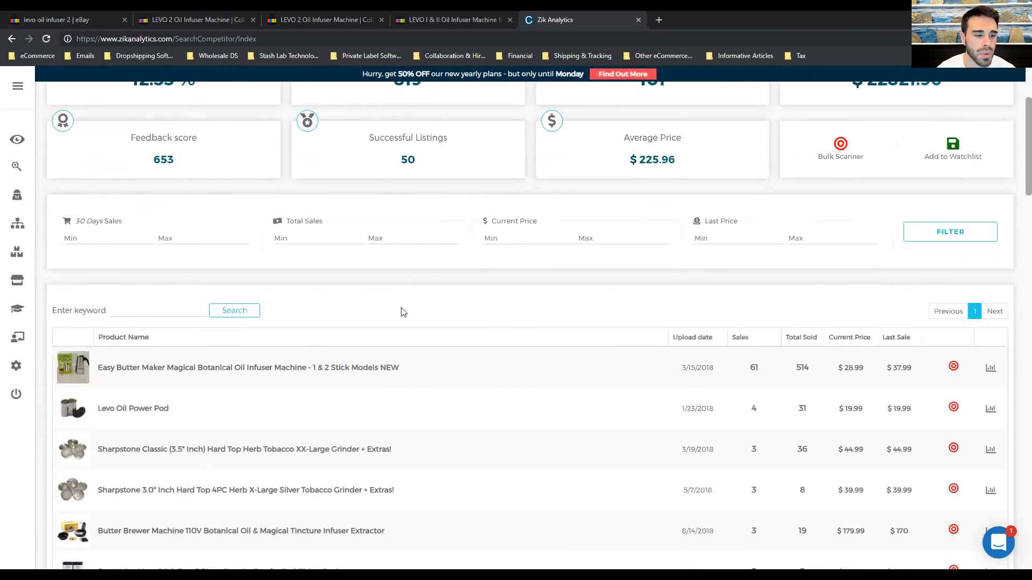
scroll(309, 375, up, 1)
scroll(285, 421, down, 1)
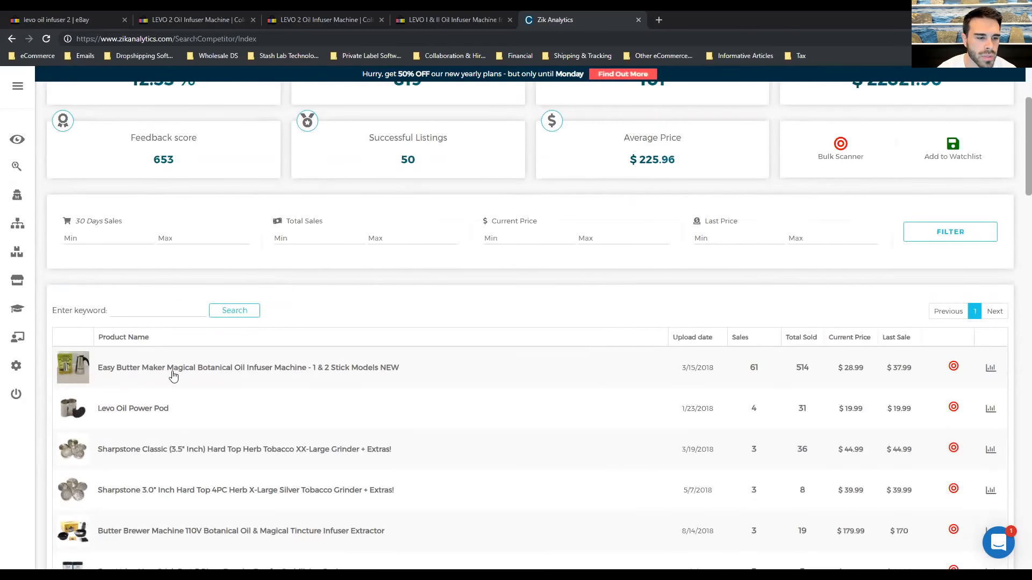
scroll(258, 366, down, 1)
scroll(226, 368, up, 1)
scroll(308, 361, down, 4)
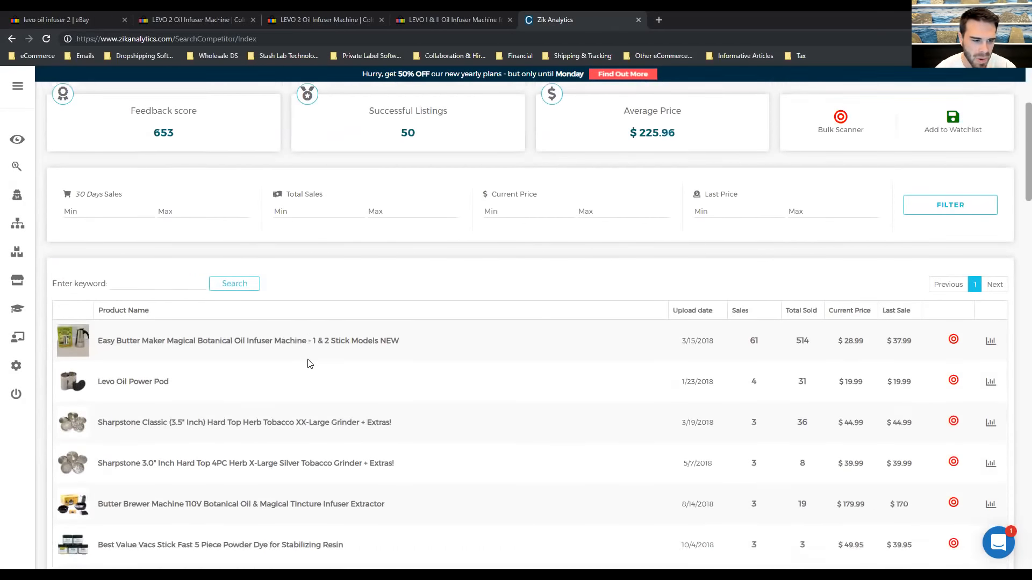
scroll(309, 365, down, 9)
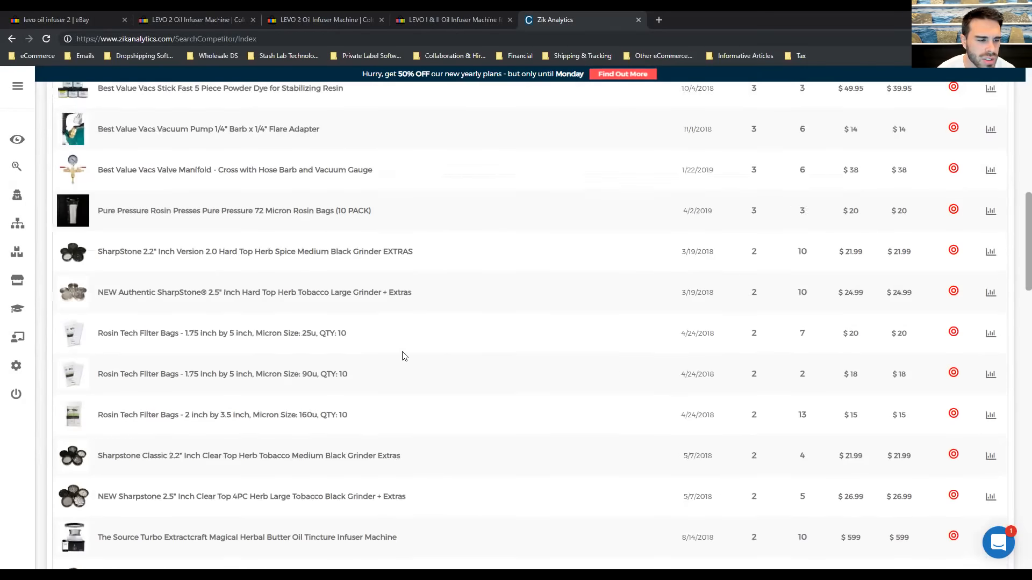
scroll(412, 356, down, 12)
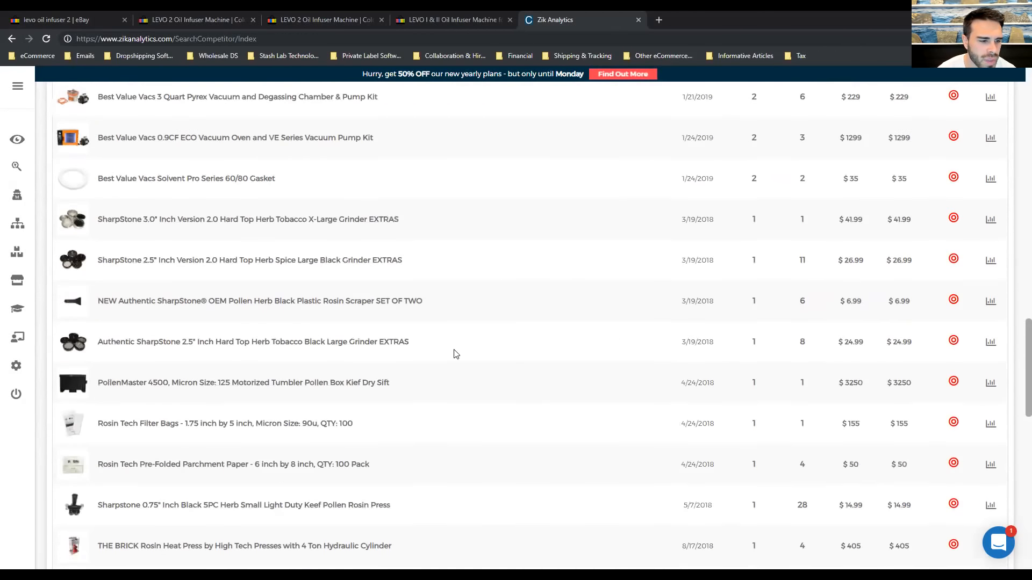
scroll(518, 396, down, 3)
scroll(518, 384, up, 20)
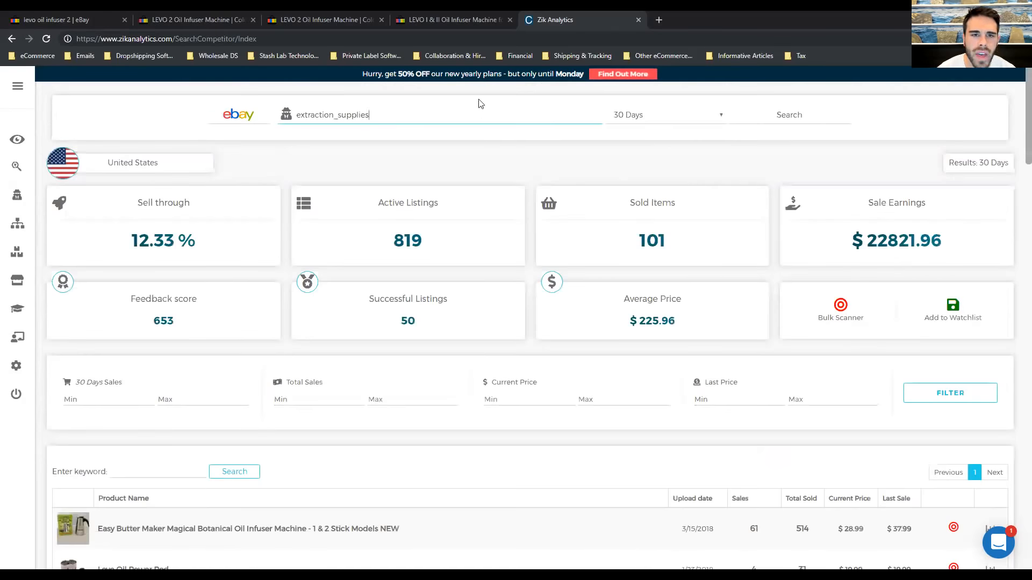
- Move the LEVO I & II listing ahead of both LEVO 2 listings and select the seller's username in the new-condition LEVO 2 listing
drag(454, 19, 161, 16)
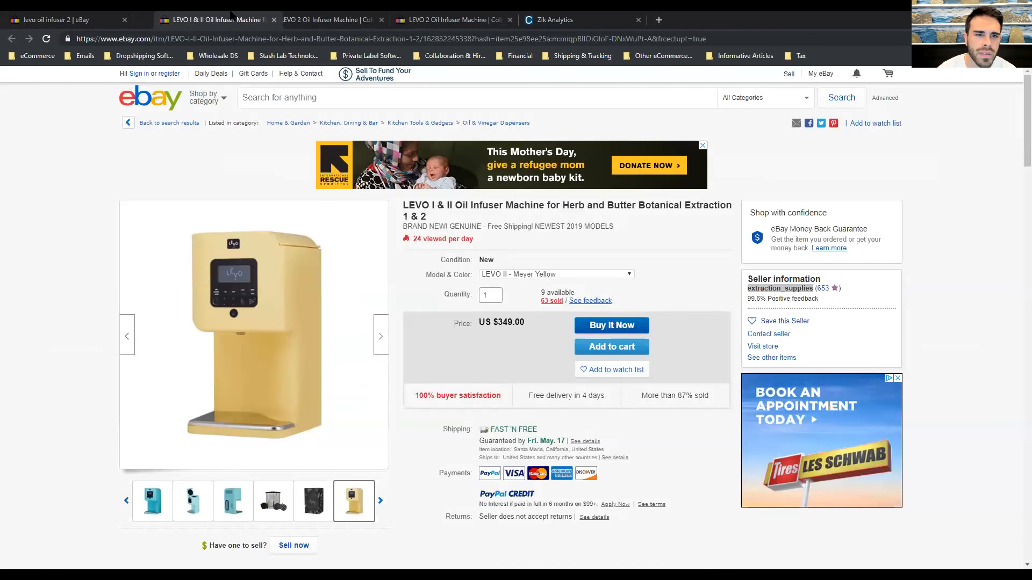
key(ctrl+Tab)
key(ctrl+Tab)
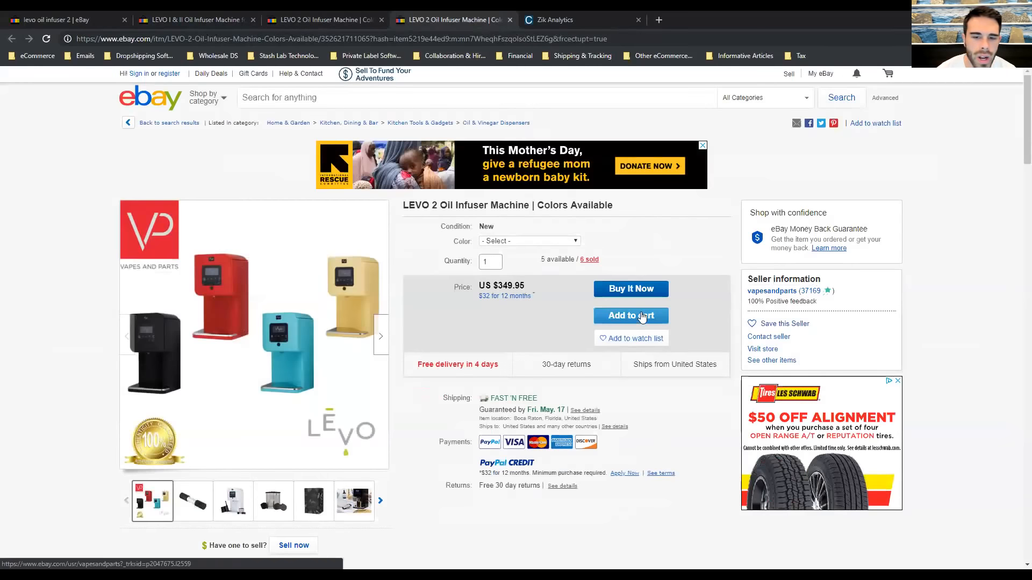
drag(746, 296, 797, 292)
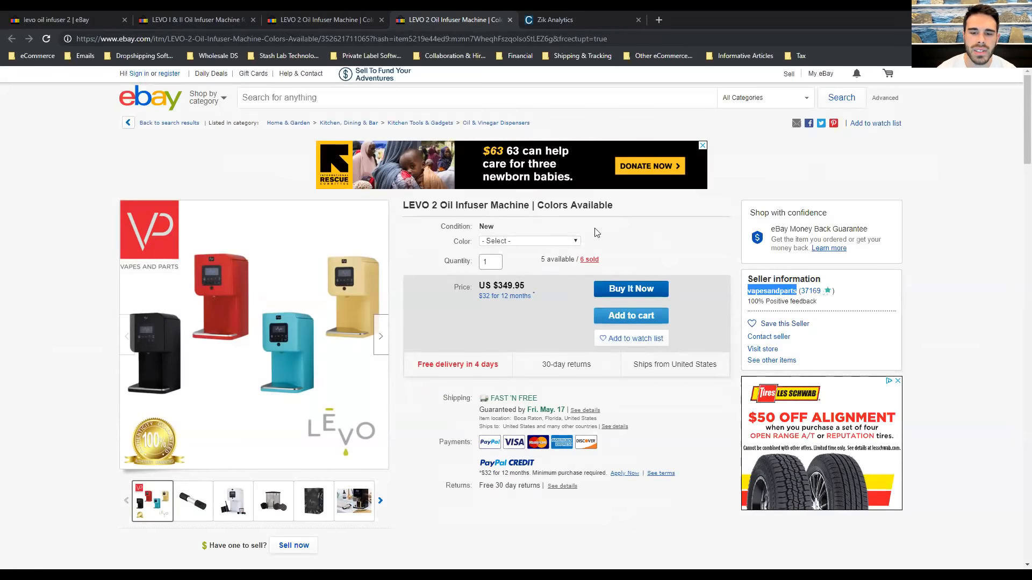
- Compare the sellers and units sold across the LEVO I & II listing and the two LEVO 2 listings
click(200, 18)
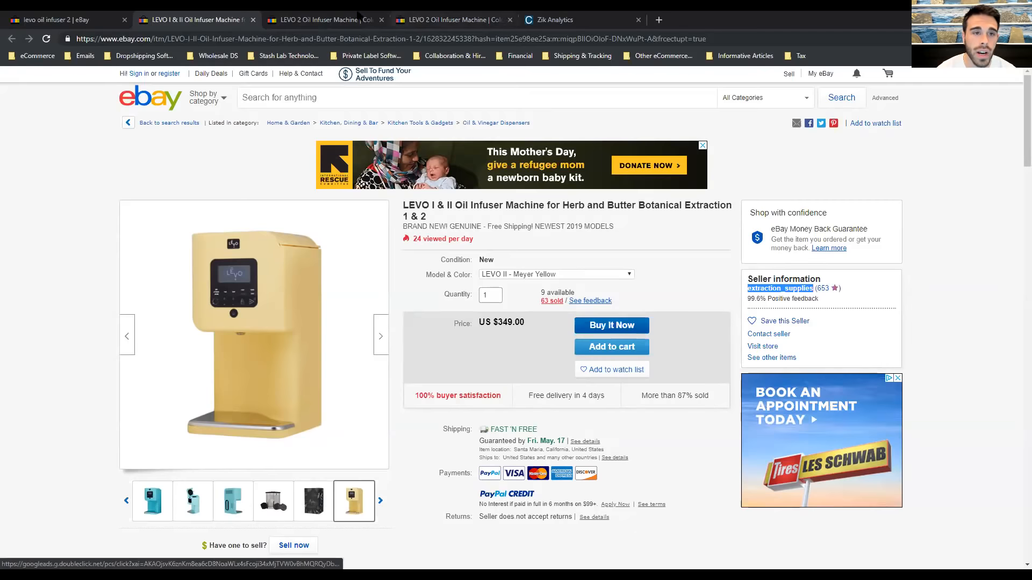
click(352, 18)
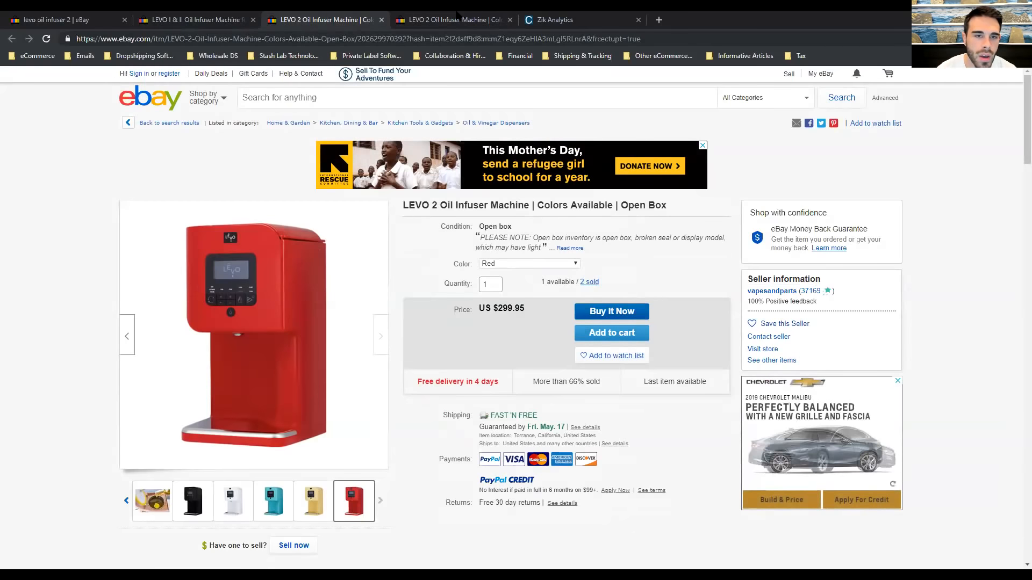
click(450, 19)
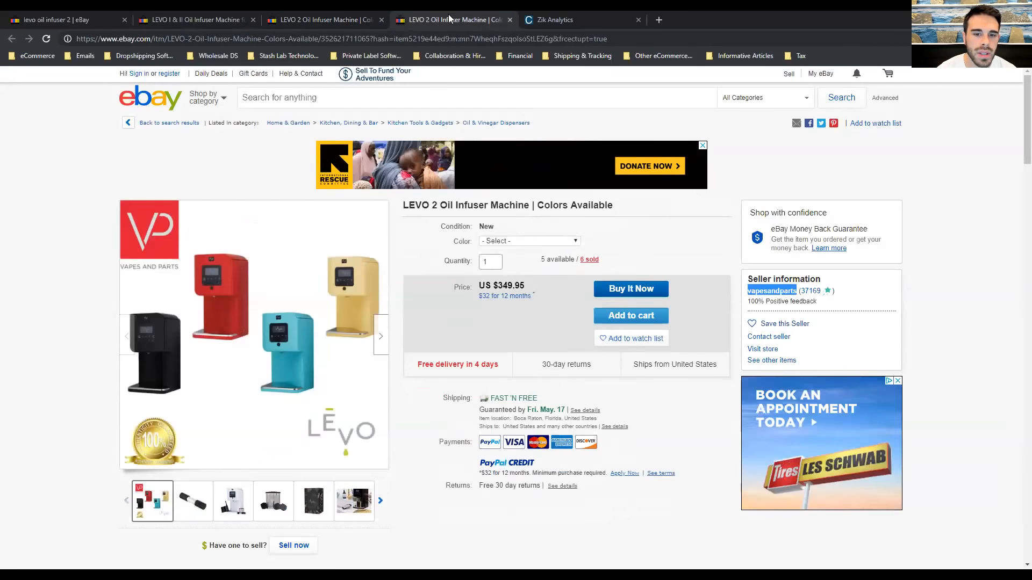
click(173, 18)
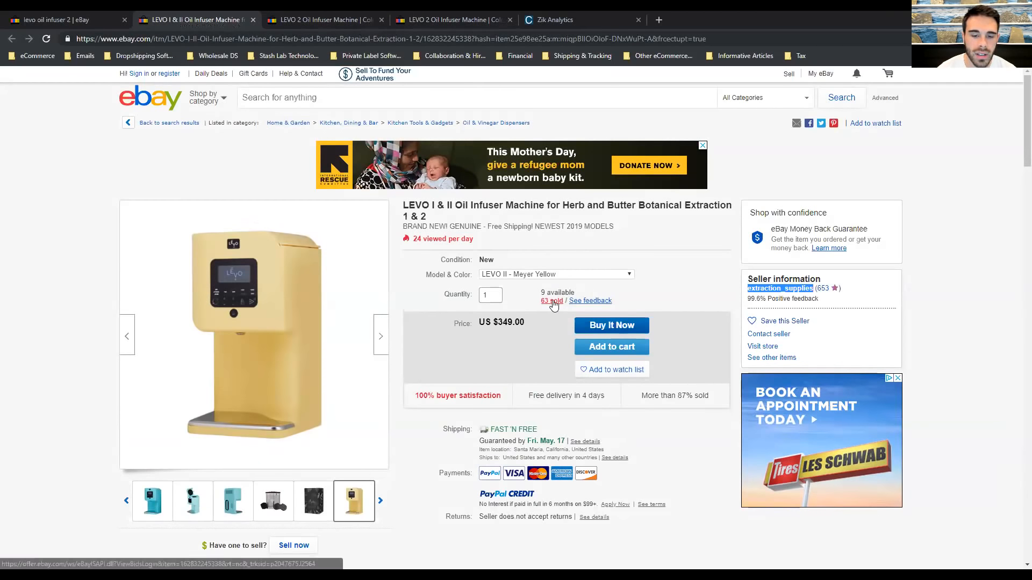
click(452, 16)
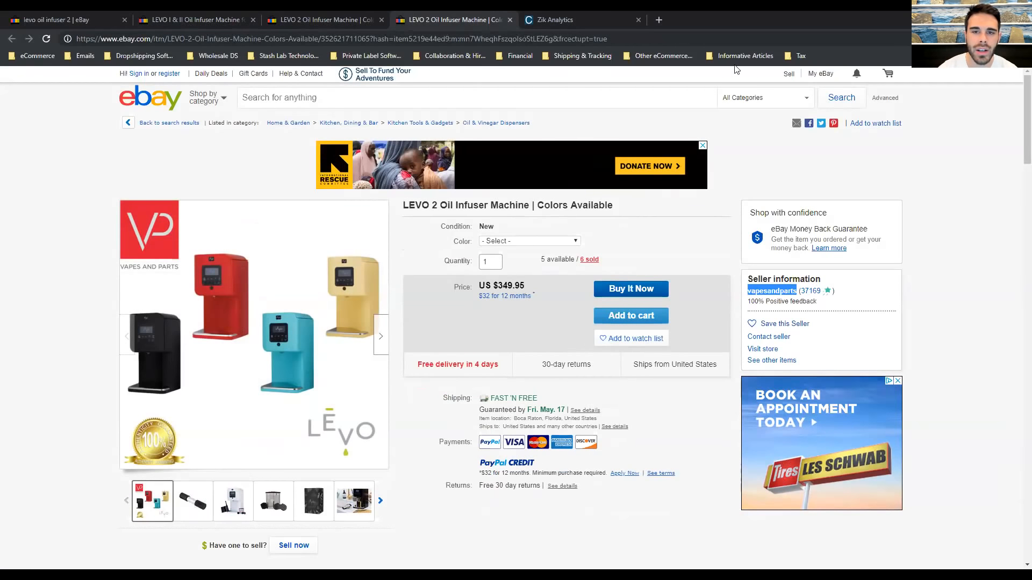
- Switch to Zik Analytics and run competitor research on seller vapesandparts for 30 Days
click(542, 19)
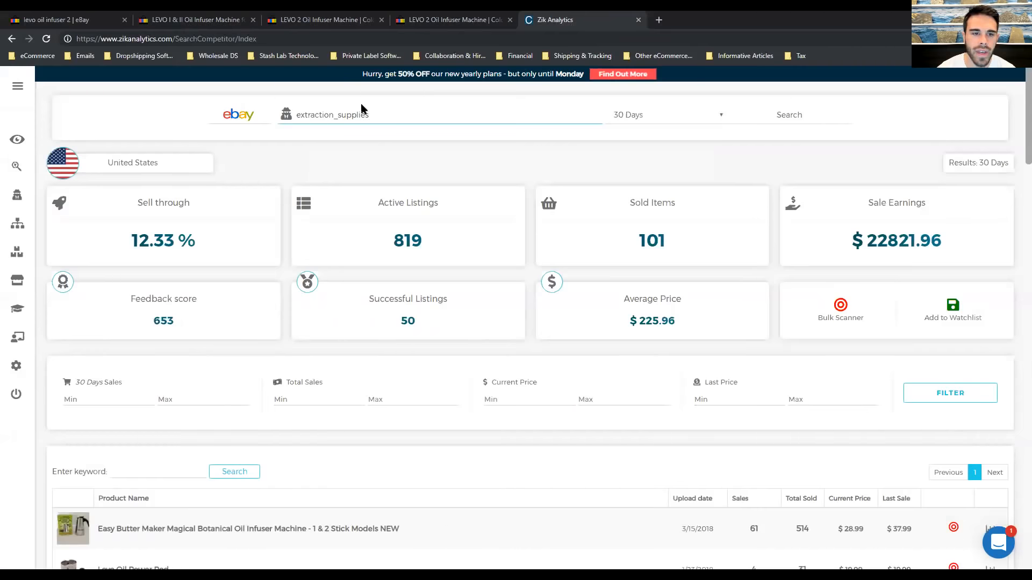
double_click(362, 117)
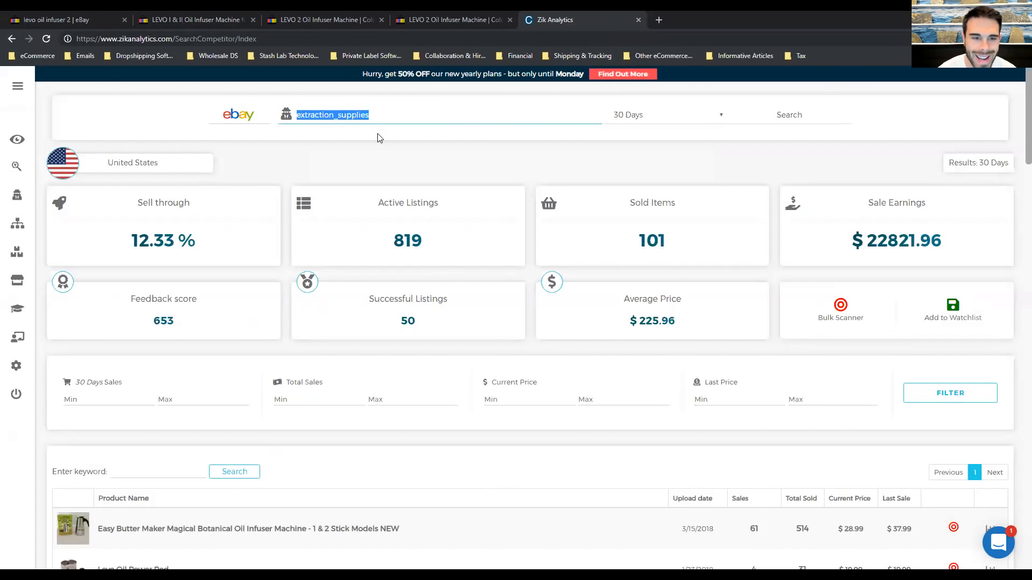
key(Return)
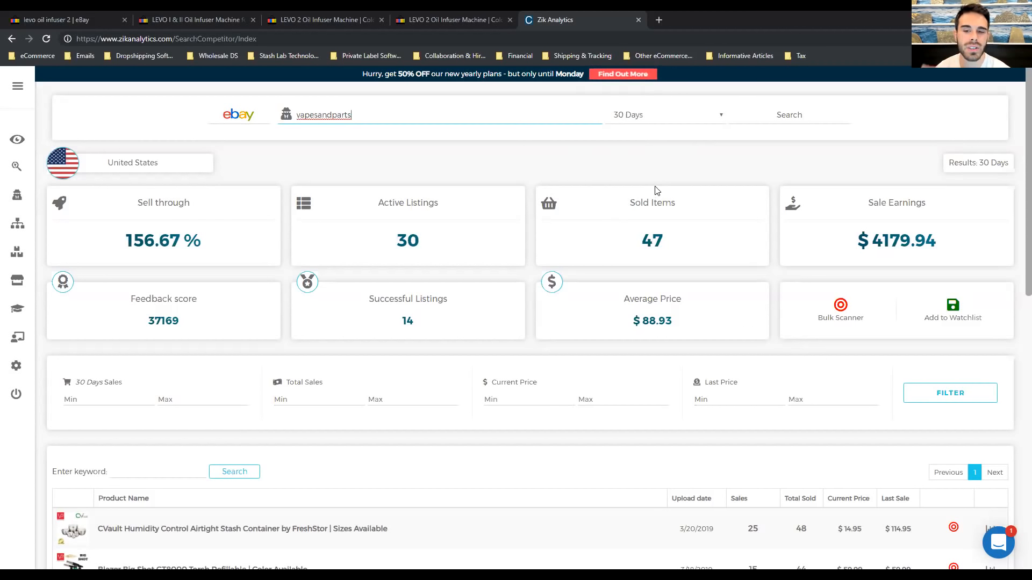
- Examine vapesandparts' full product list, checking upload dates, sales, total sold and prices
scroll(368, 173, down, 5)
scroll(167, 166, up, 3)
scroll(258, 146, down, 4)
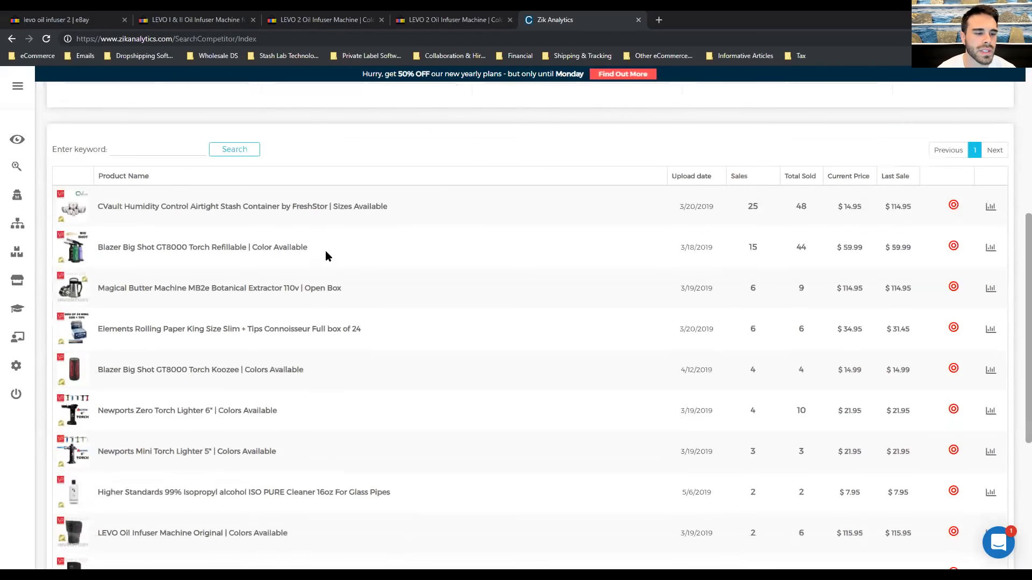
scroll(254, 275, down, 1)
scroll(254, 275, down, 3)
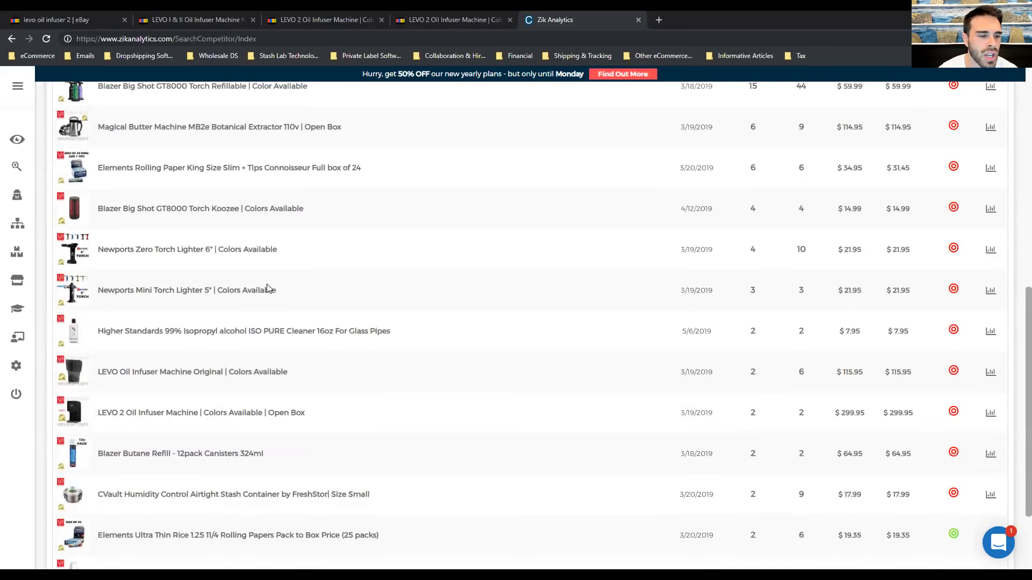
scroll(382, 357, up, 1)
scroll(228, 339, up, 4)
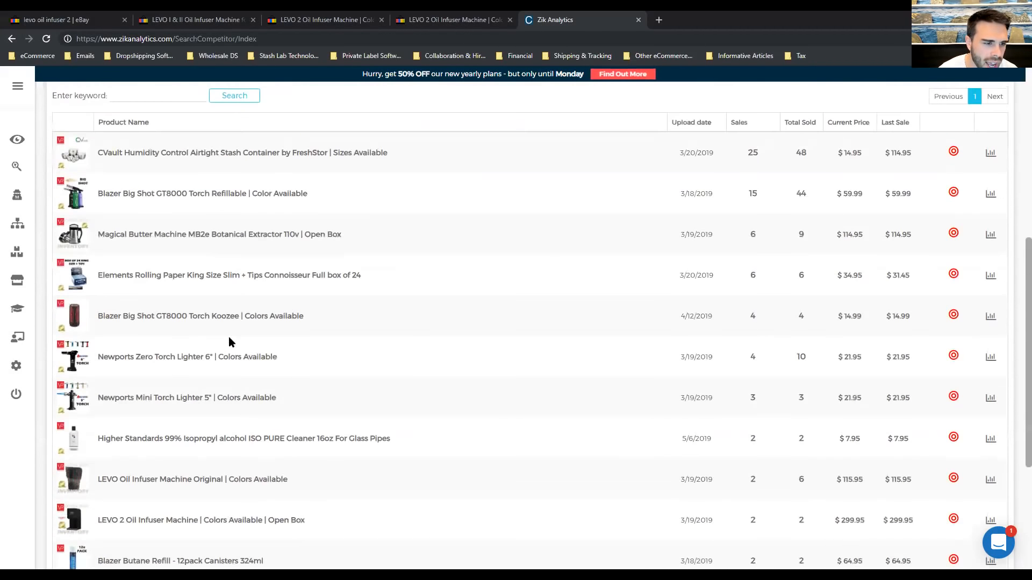
scroll(396, 295, down, 4)
scroll(396, 295, down, 2)
scroll(403, 300, up, 3)
scroll(261, 325, up, 2)
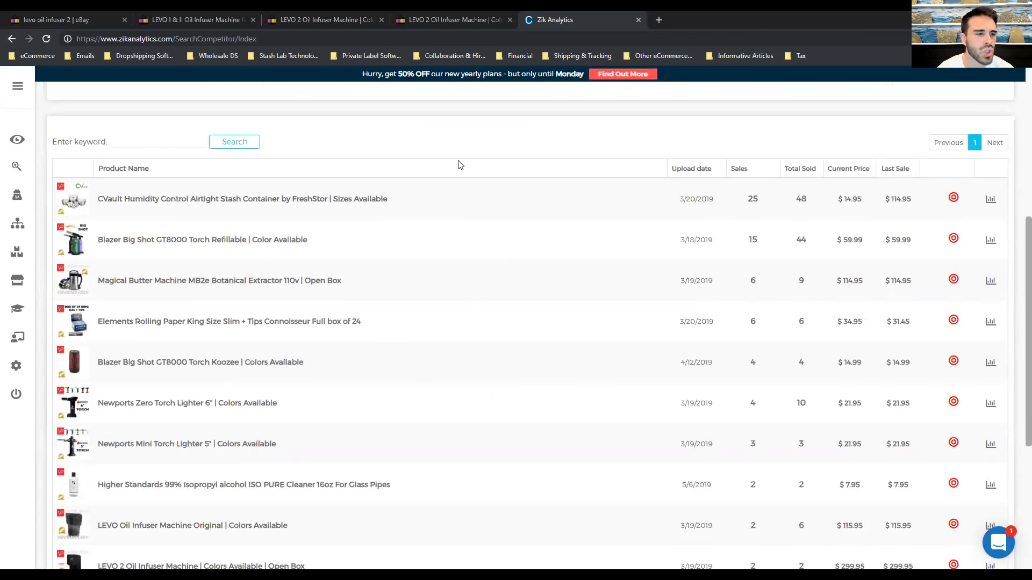
scroll(419, 221, down, 4)
scroll(427, 226, down, 2)
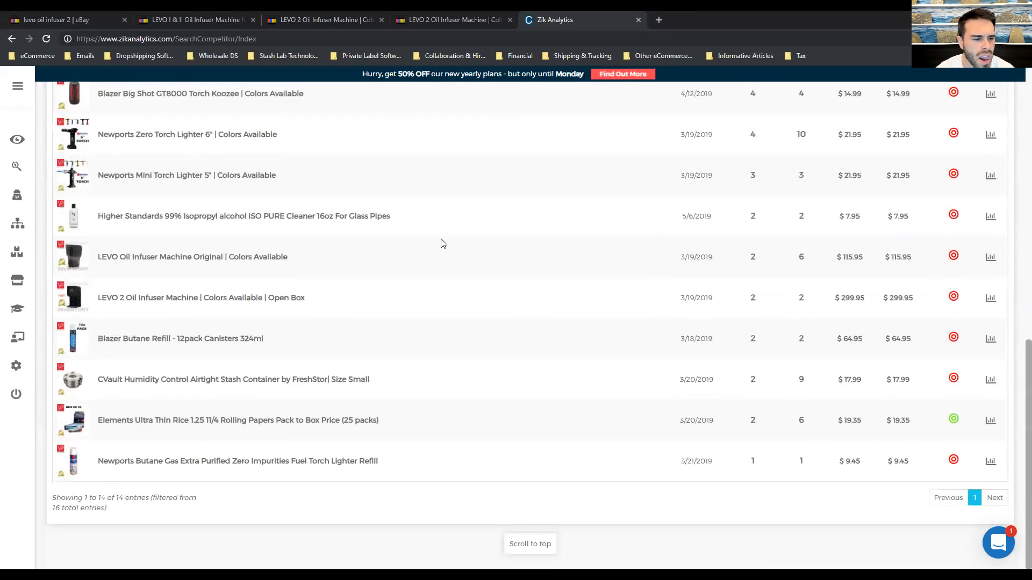
scroll(444, 242, up, 4)
scroll(444, 242, up, 4)
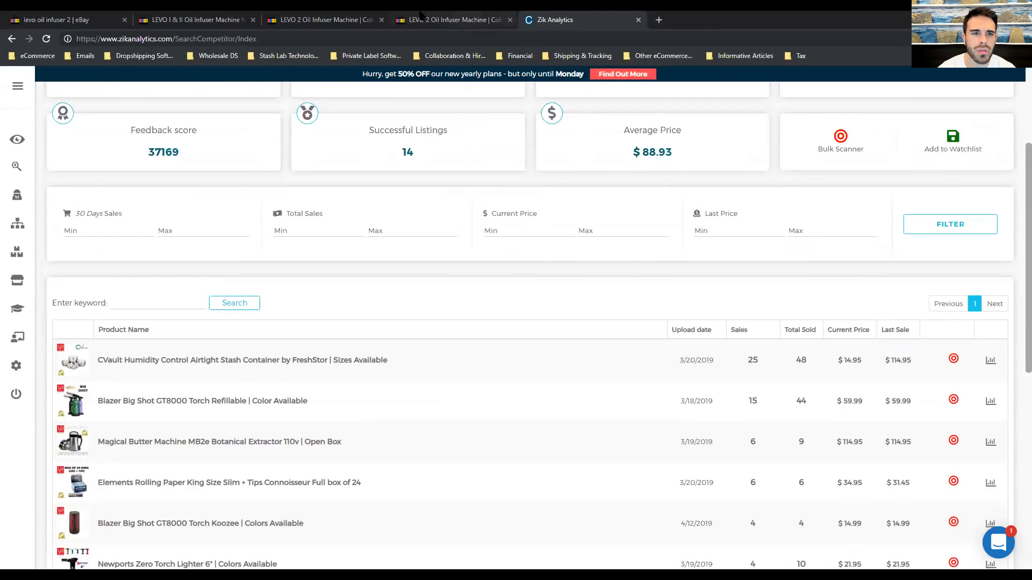
- Look back over the open LEVO 2 and LEVO I & II listings on eBay and return to the Zik Analytics results
click(462, 20)
click(333, 16)
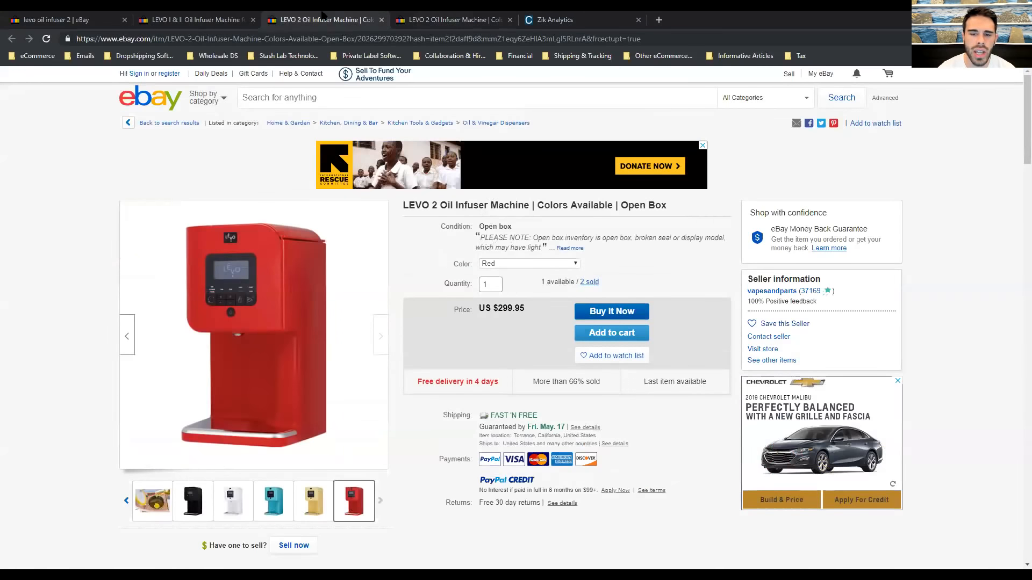
click(236, 20)
click(557, 20)
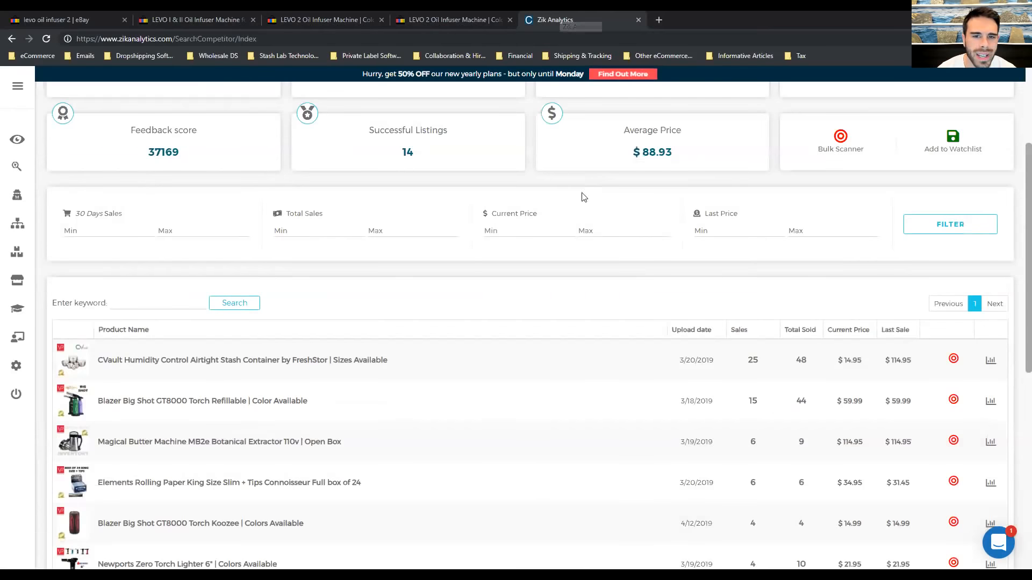
- Search Google for "levo oil infuser wholesale" in a new browser tab, keeping the Zik Analytics results open
click(659, 21)
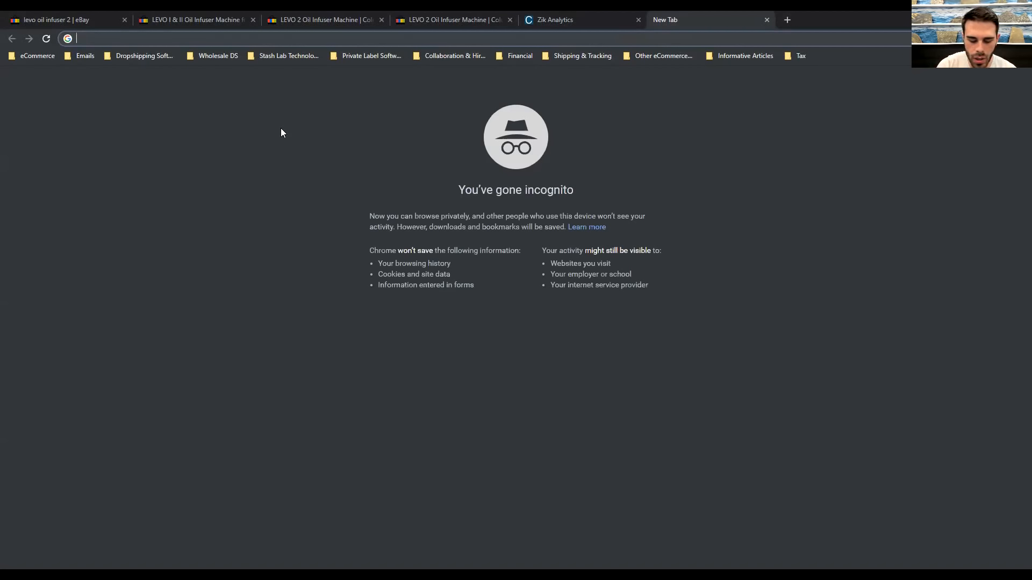
text(levo)
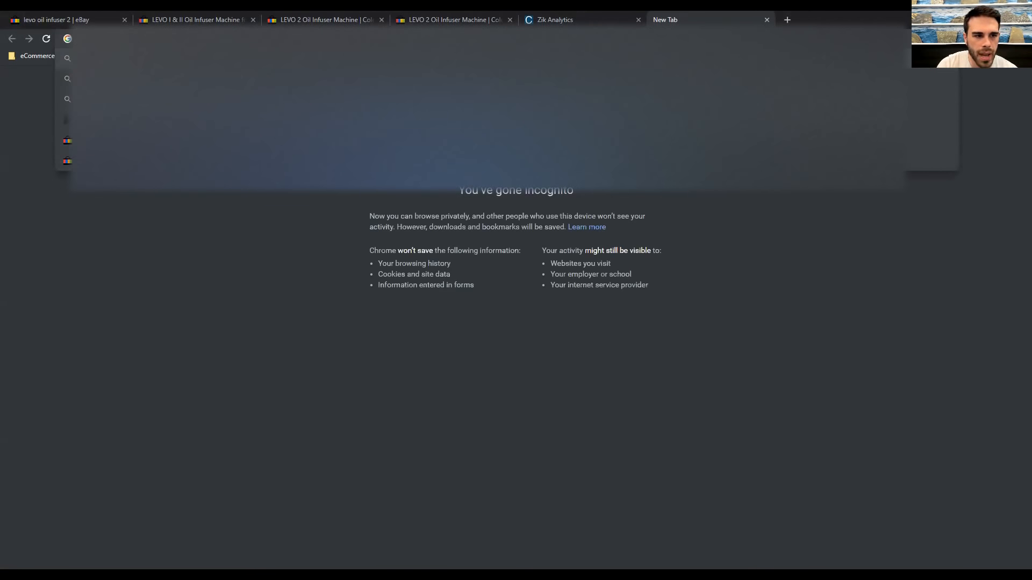
text( oil)
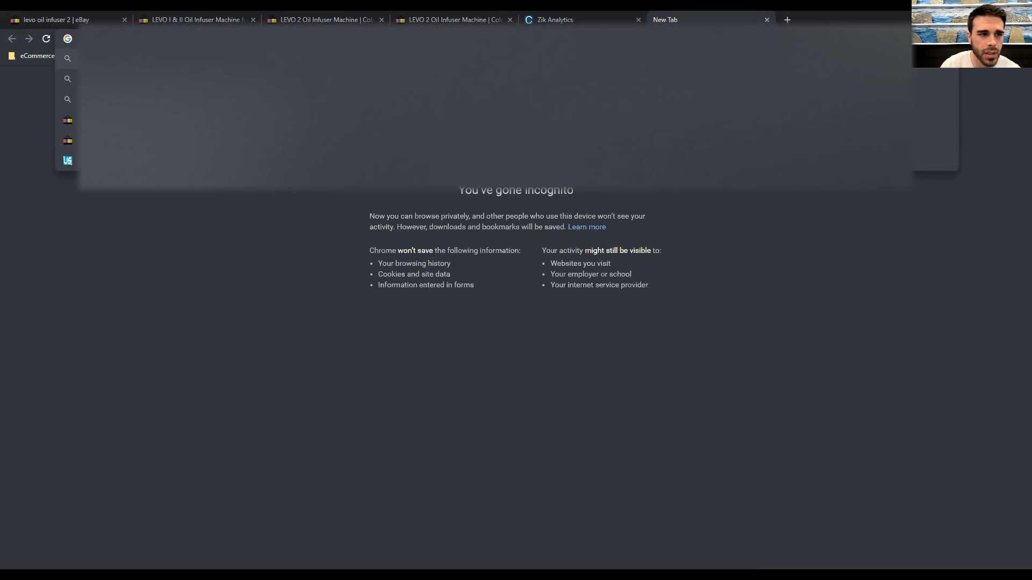
key(Return)
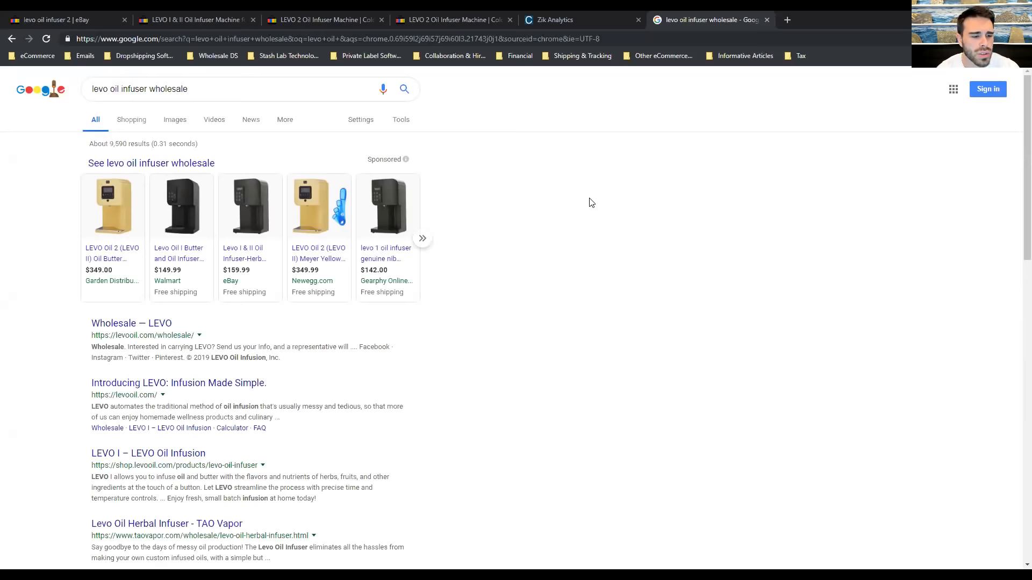
- Open the levooil.com Wholesale result in a separate tab and review the information its wholesale application form requests
scroll(324, 260, down, 2)
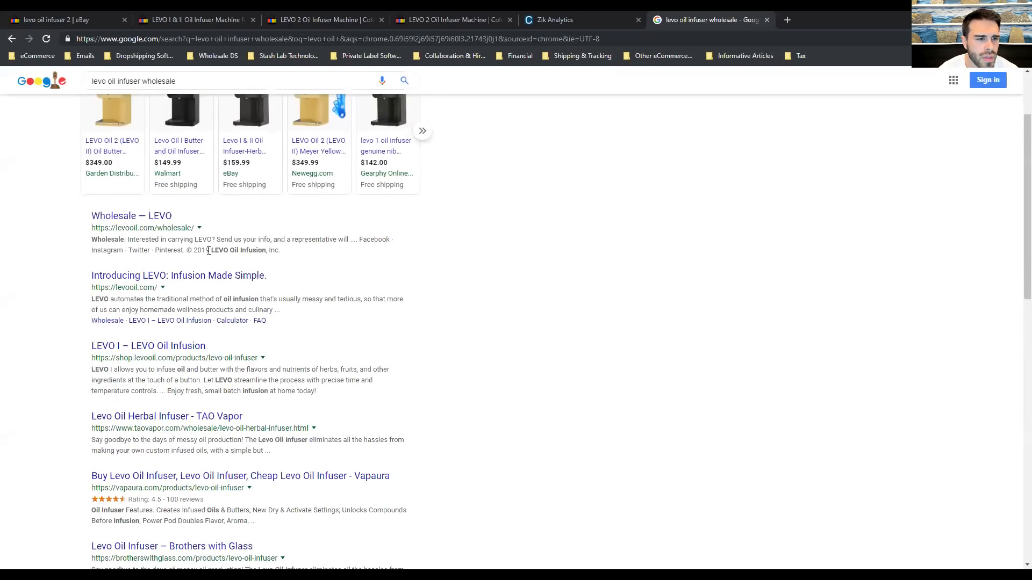
ctrl+click(163, 217)
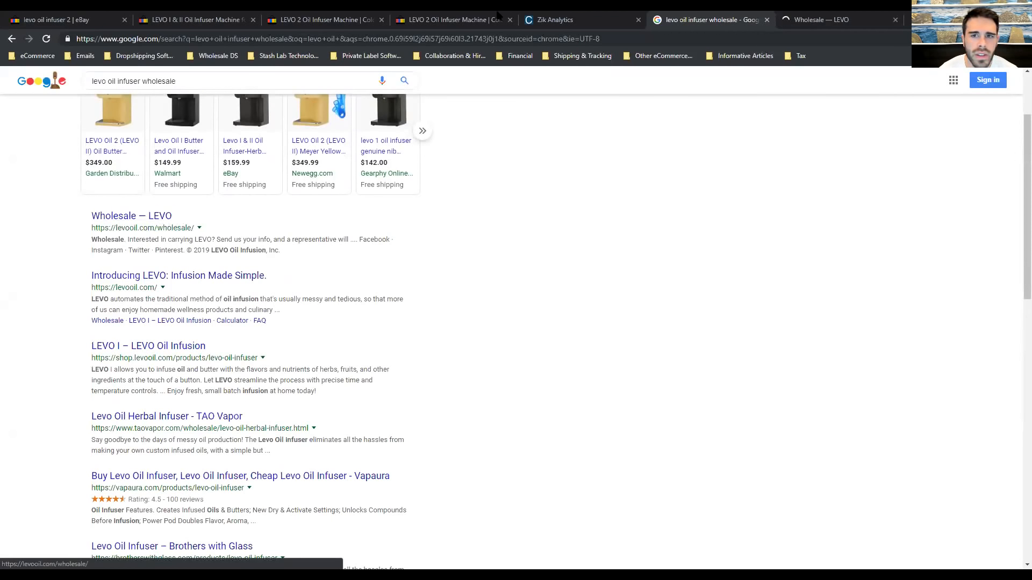
click(822, 19)
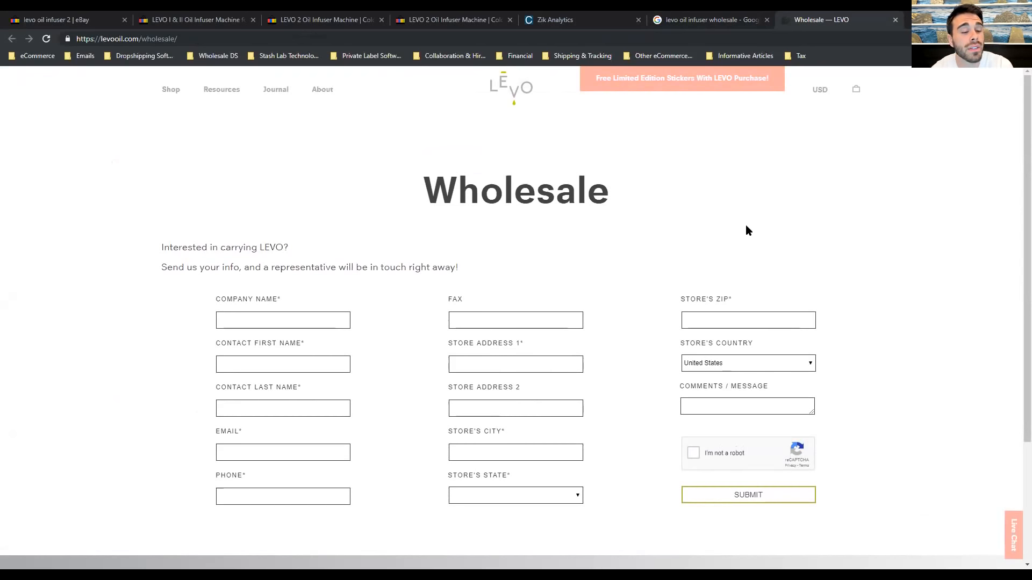
scroll(645, 198, down, 1)
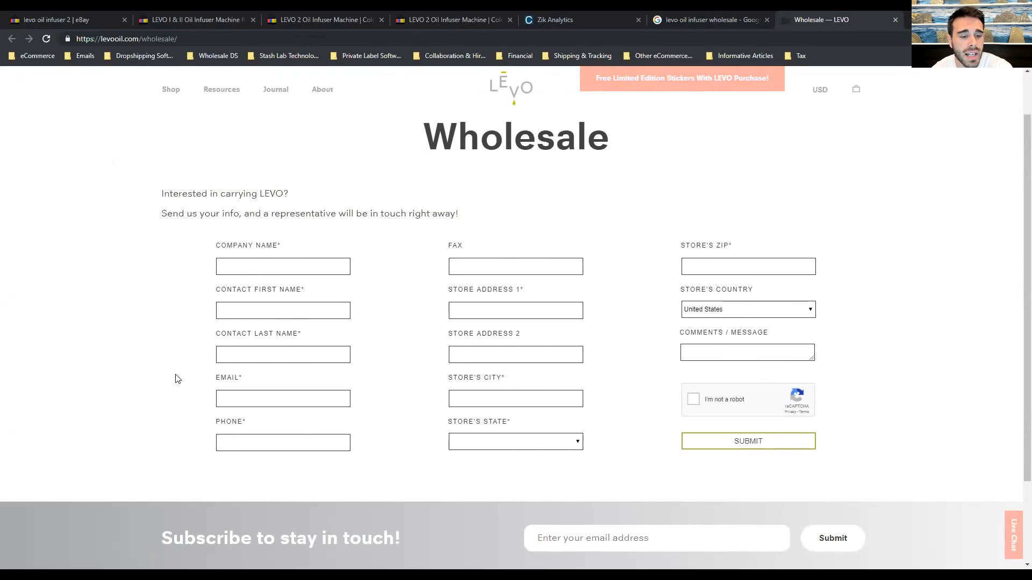
scroll(177, 379, down, 1)
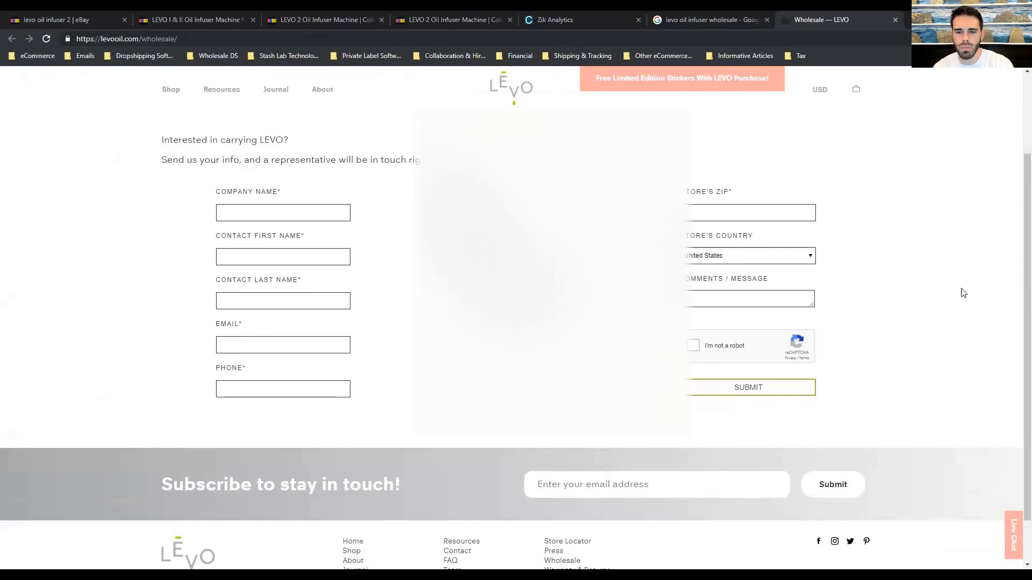
scroll(855, 277, down, 1)
scroll(855, 276, up, 2)
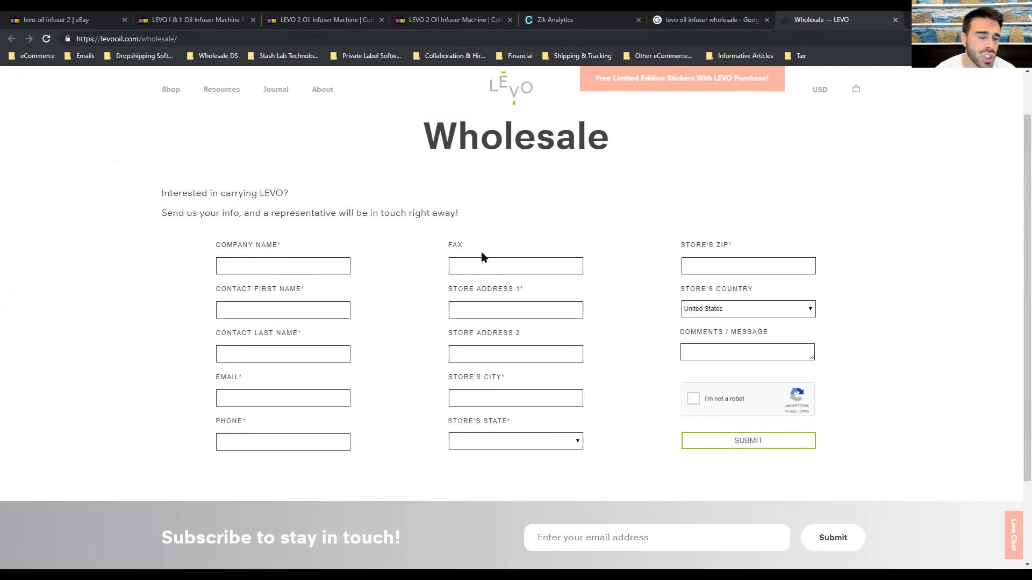